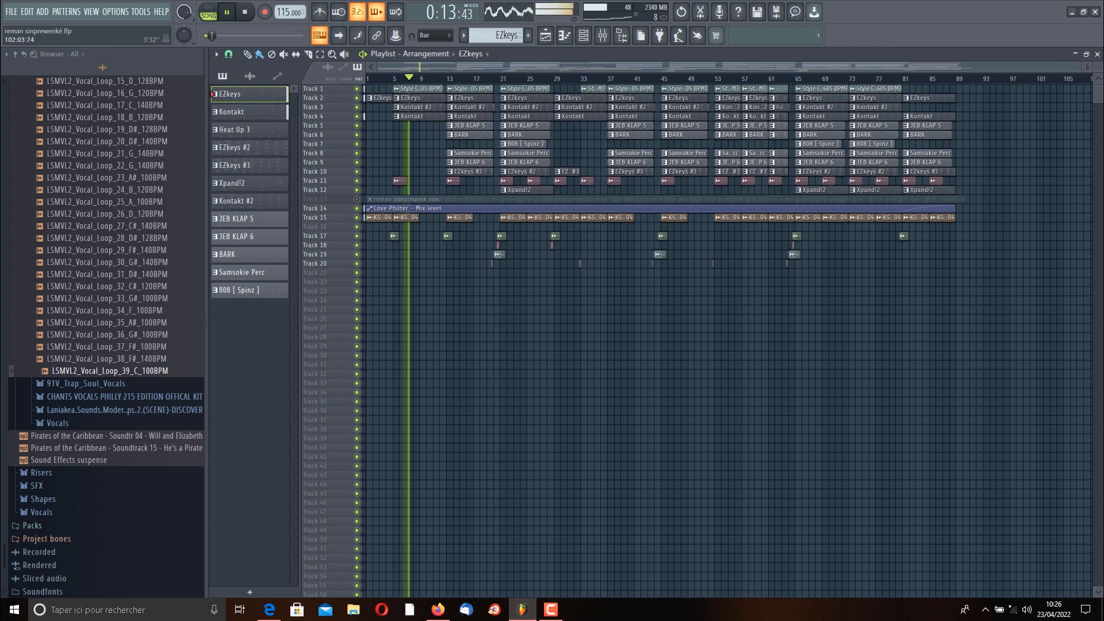
Enlarge the playlist tracks and bars, listen to the arrangement through the bar 21 section, and pause playback.
scroll(725, 340, up, 5)
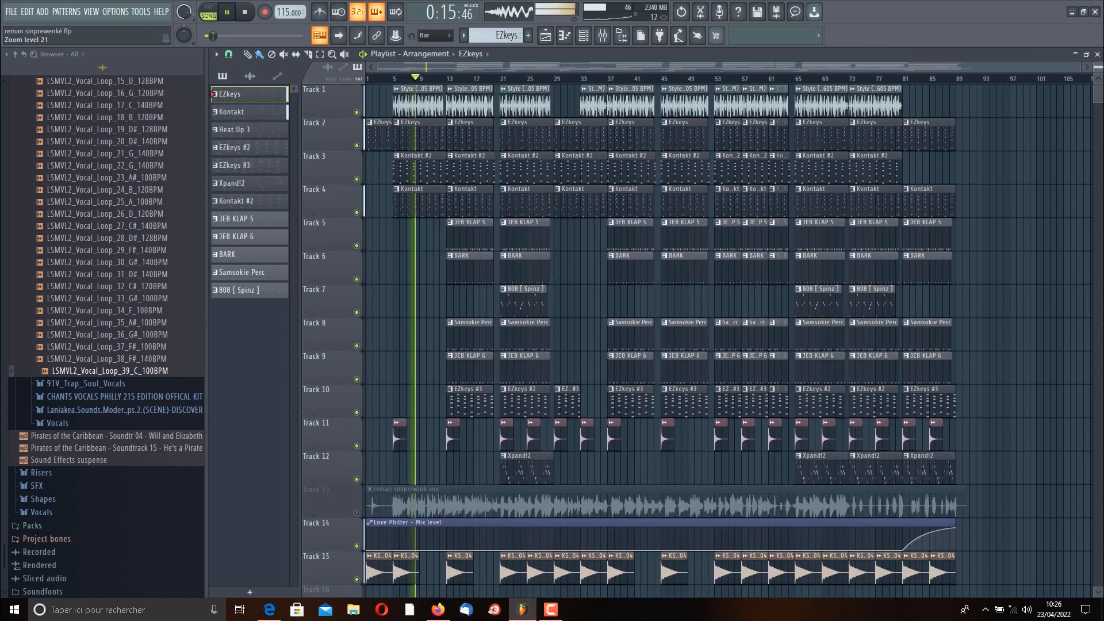
drag(1098, 67, 1099, 73)
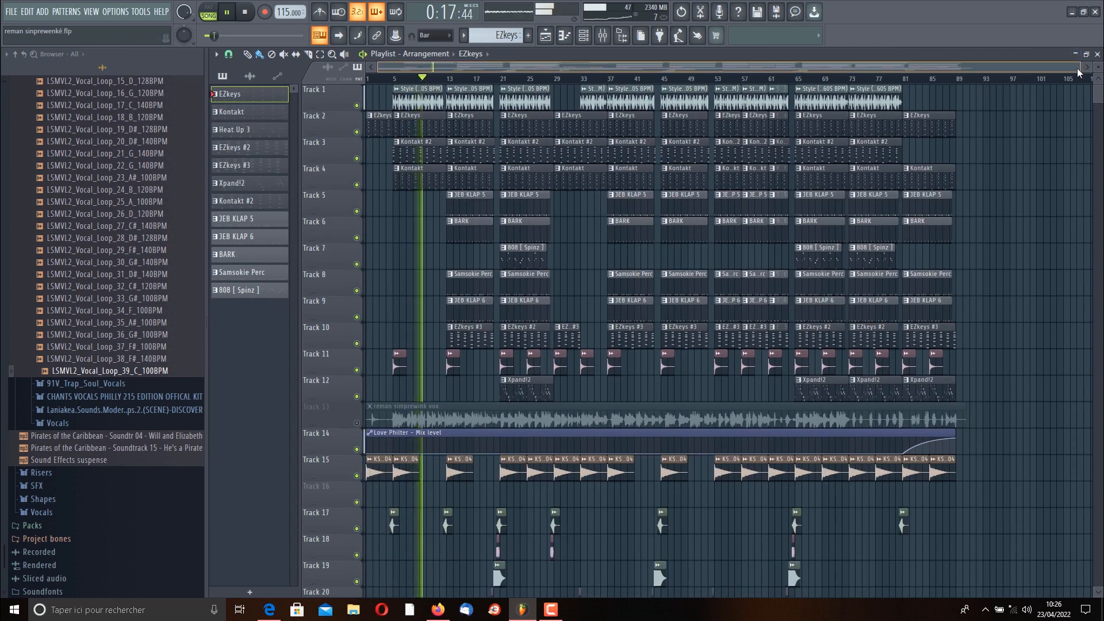
drag(1082, 67, 581, 73)
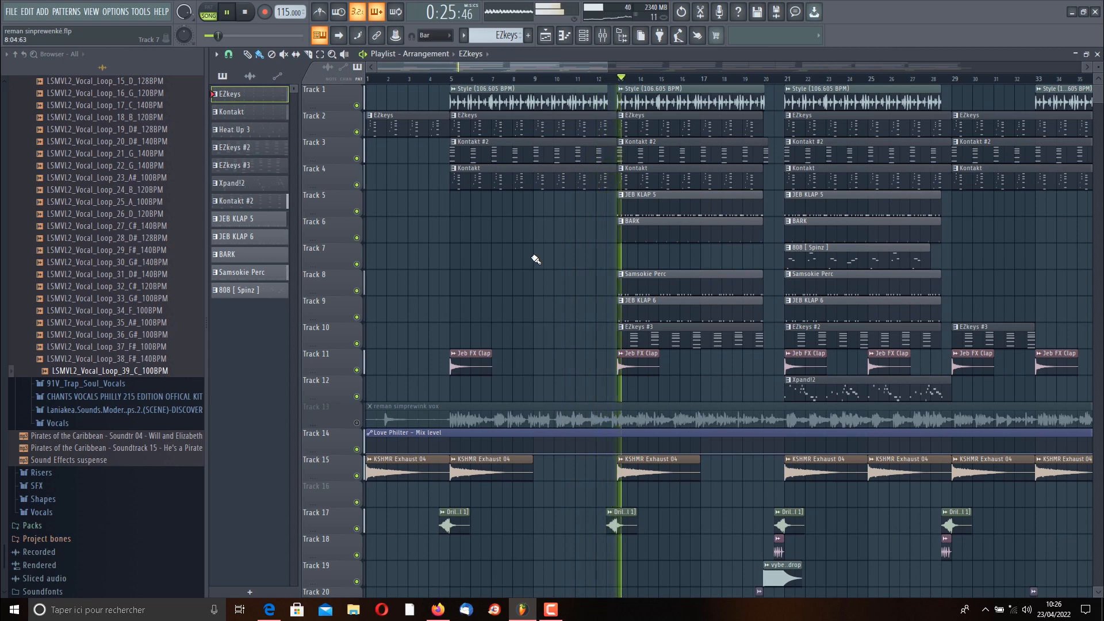
scroll(537, 256, down, 1)
scroll(538, 256, up, 1)
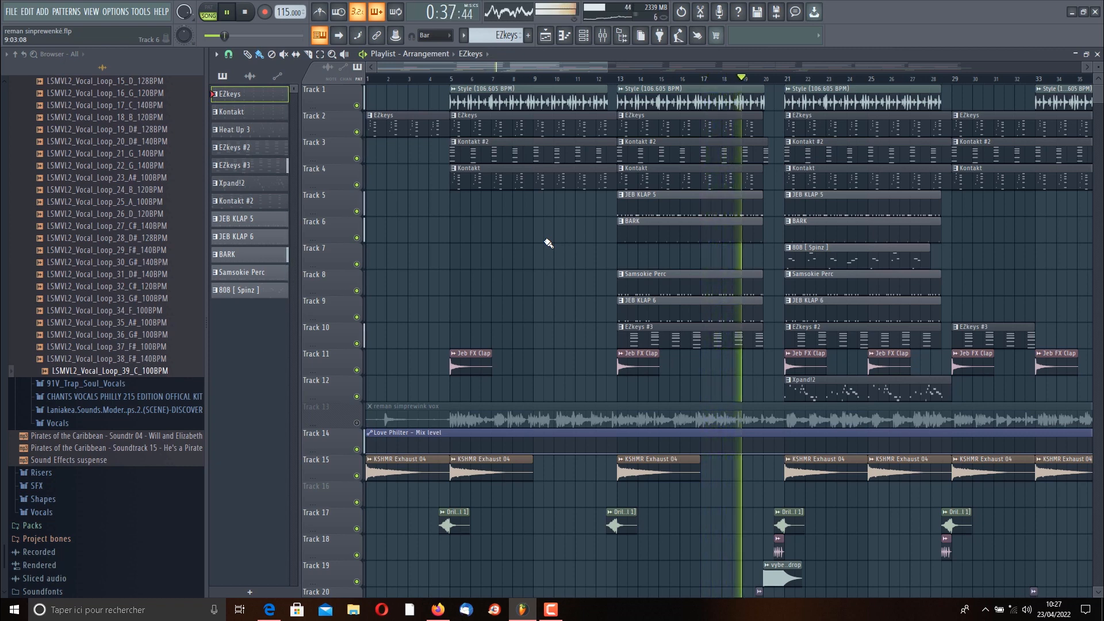
scroll(549, 242, down, 1)
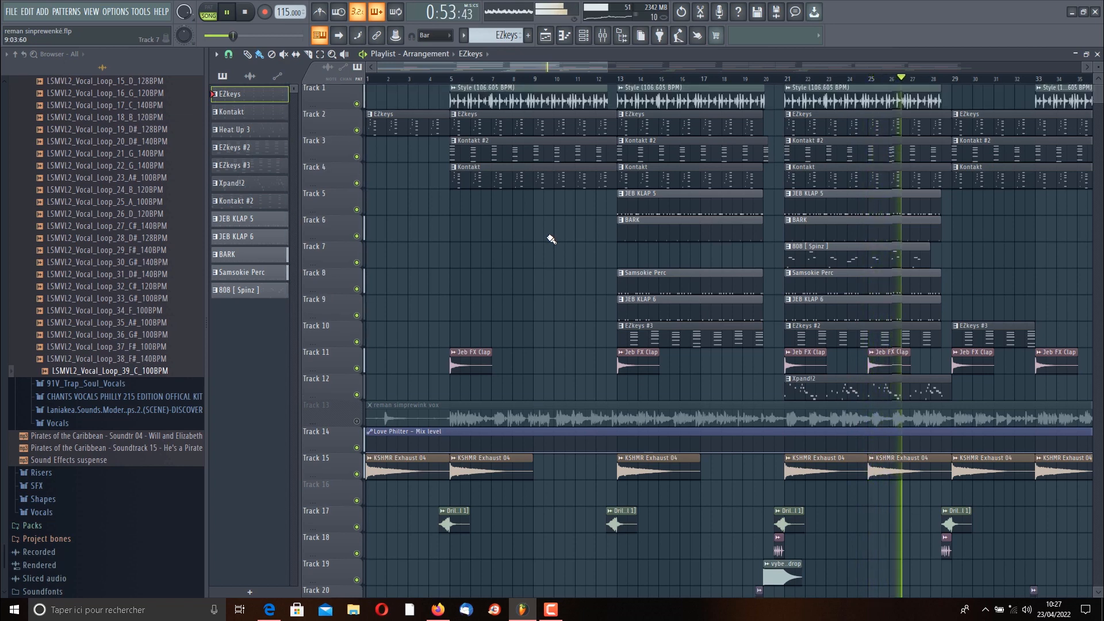
scroll(547, 239, up, 1)
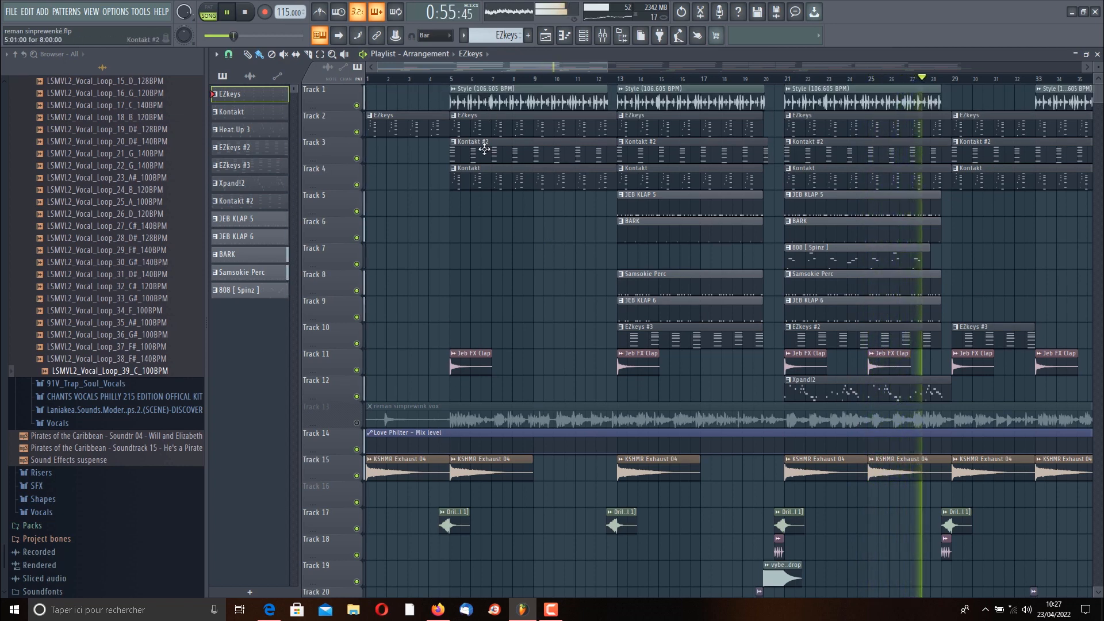
click(228, 13)
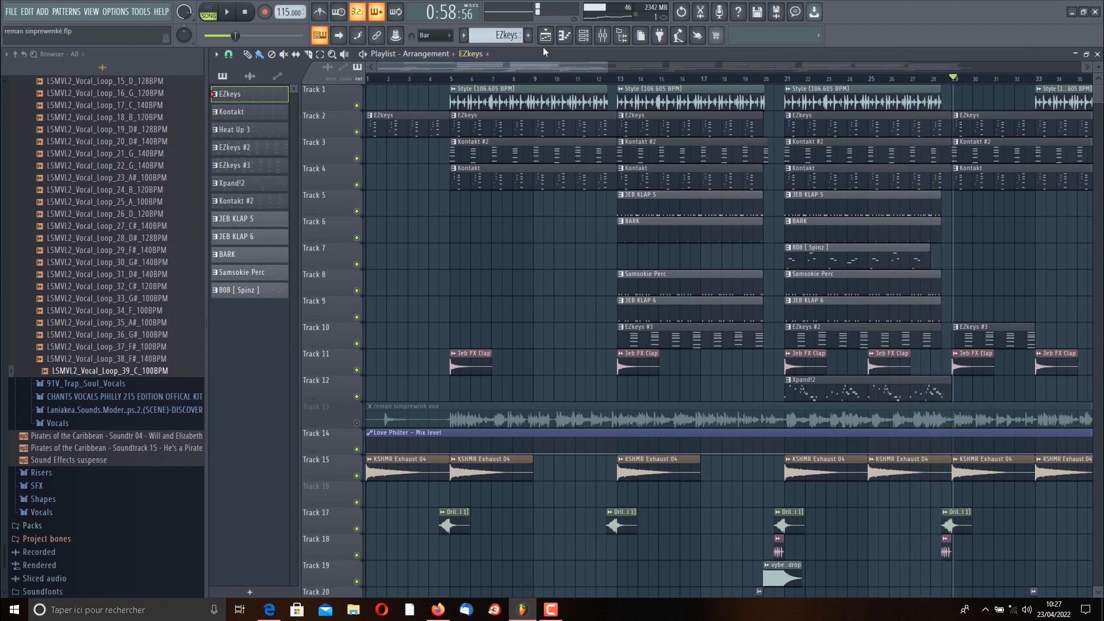
Switch to pattern mode, open the EZkeys channel's notes in the piano roll, play the pattern to its end, and pause.
click(584, 36)
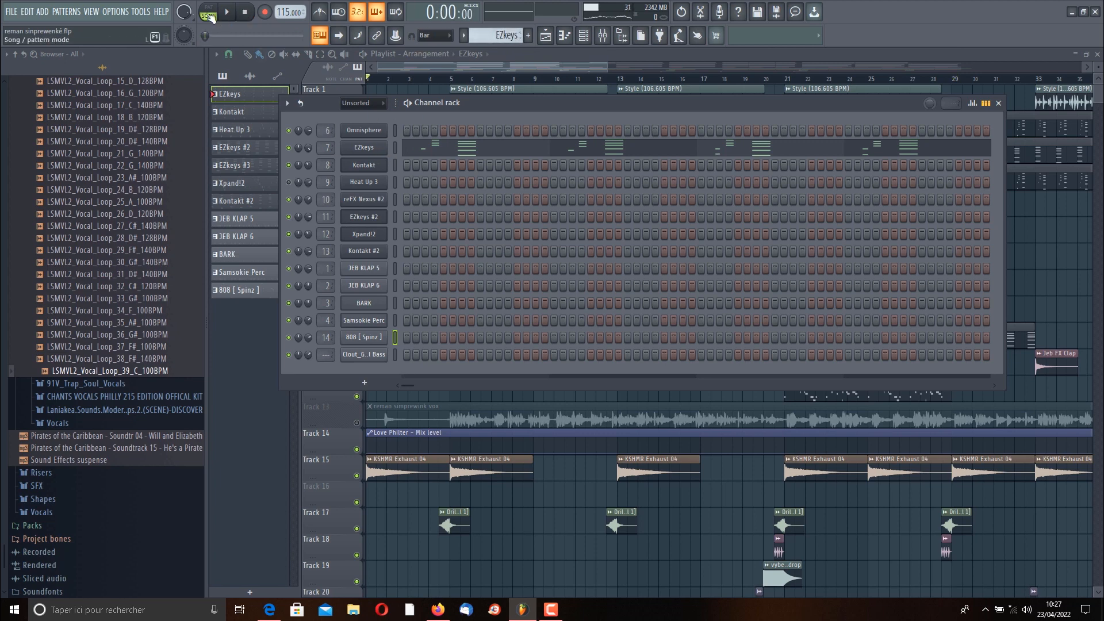
click(438, 152)
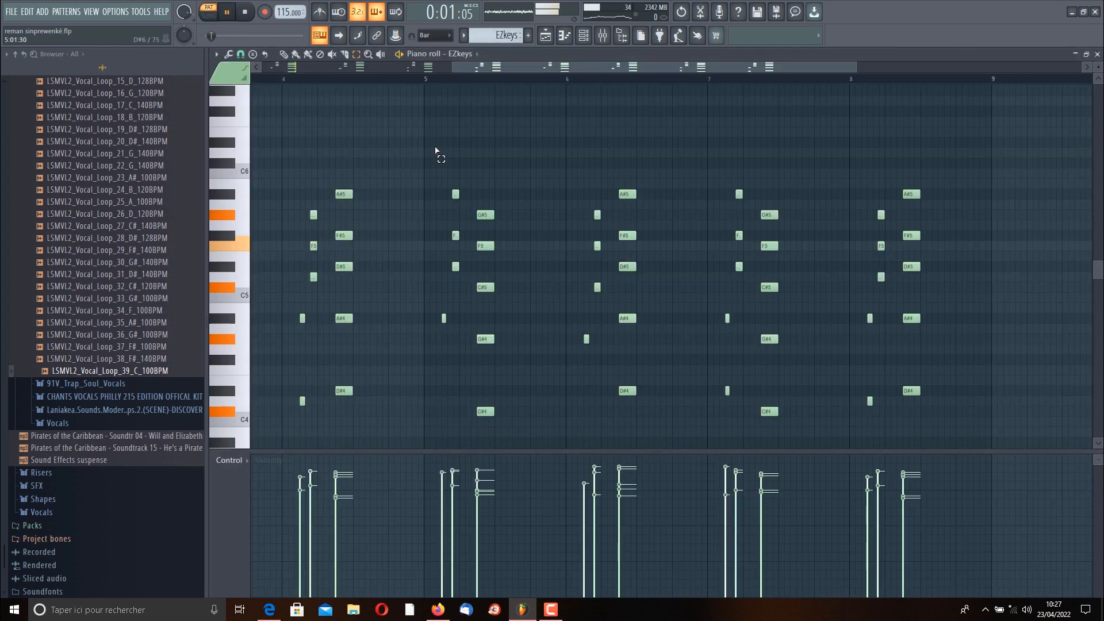
drag(499, 68, 316, 68)
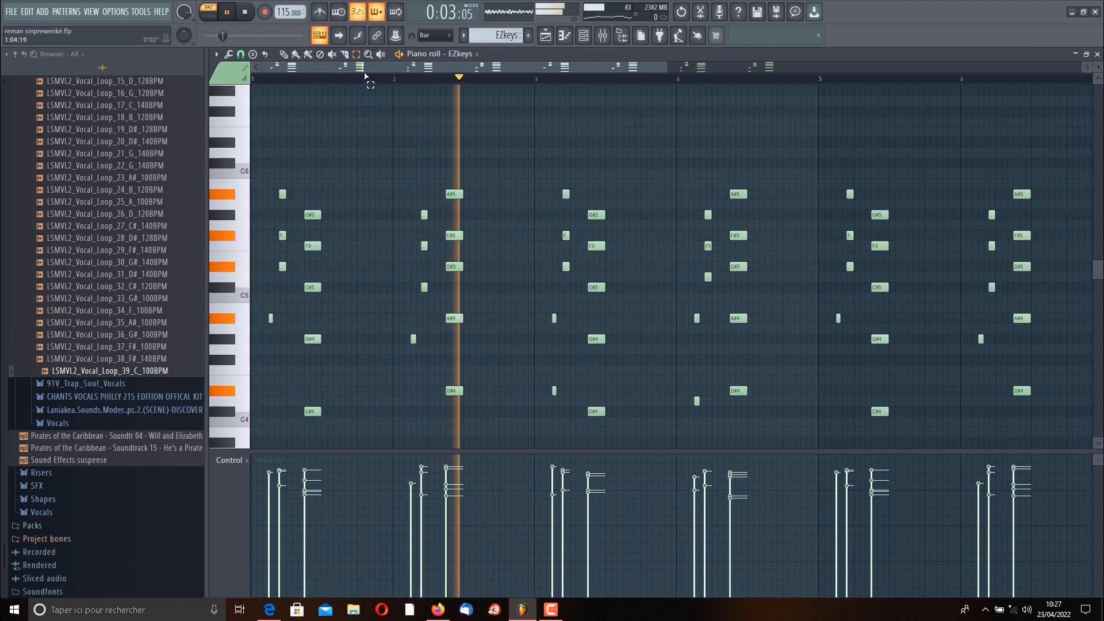
scroll(402, 123, down, 1)
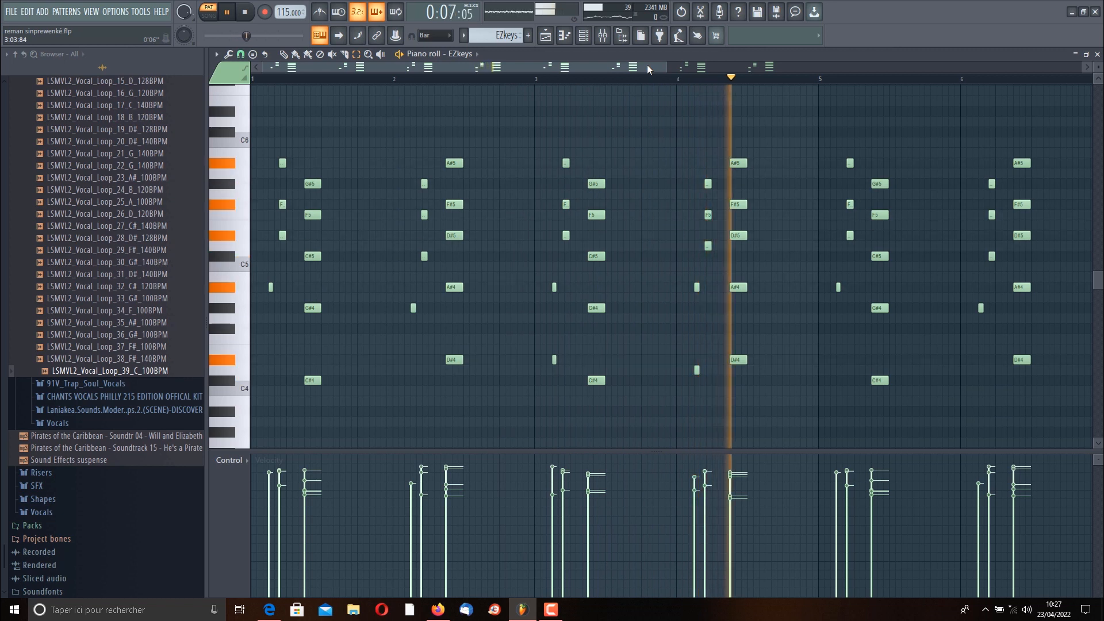
drag(650, 65, 857, 66)
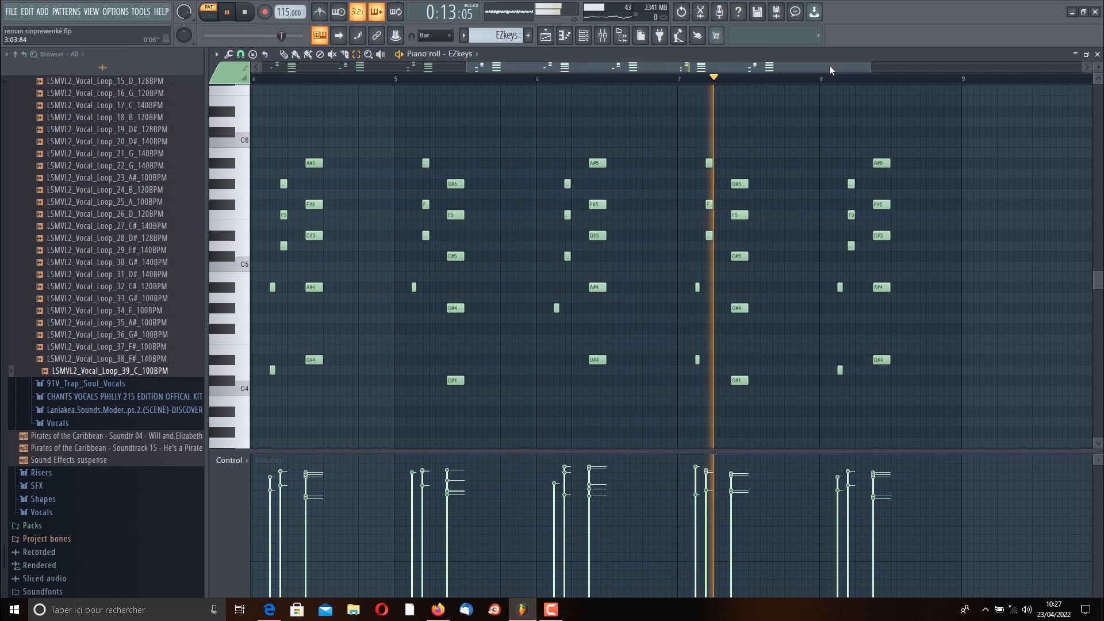
click(227, 14)
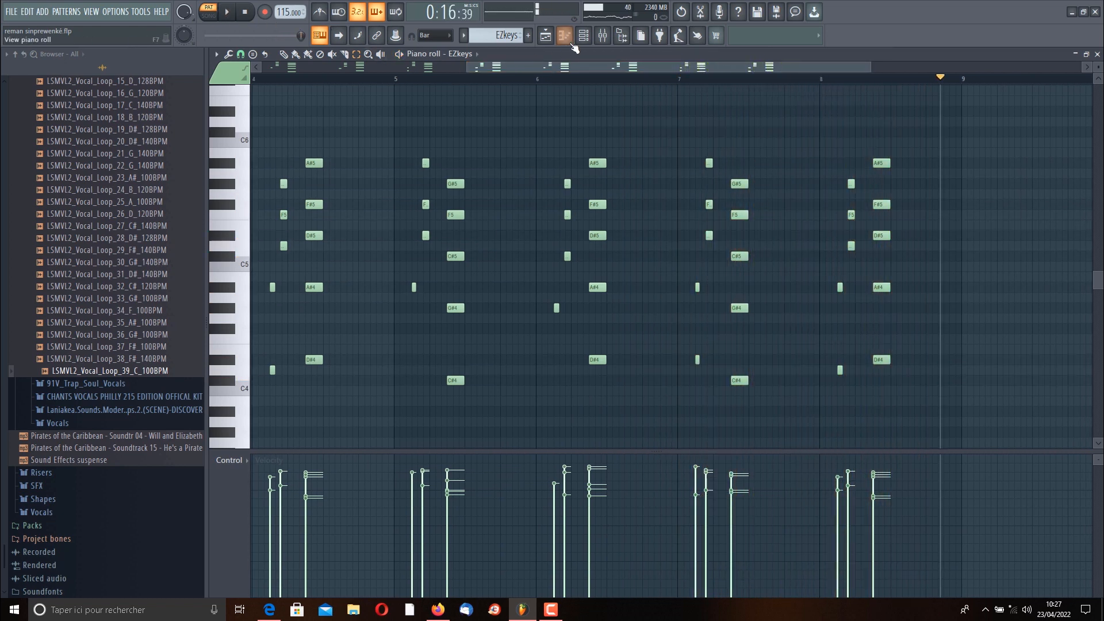
Open the EZkeys channel's instrument to examine its library and preset, and return to the channel rack.
click(588, 39)
click(363, 149)
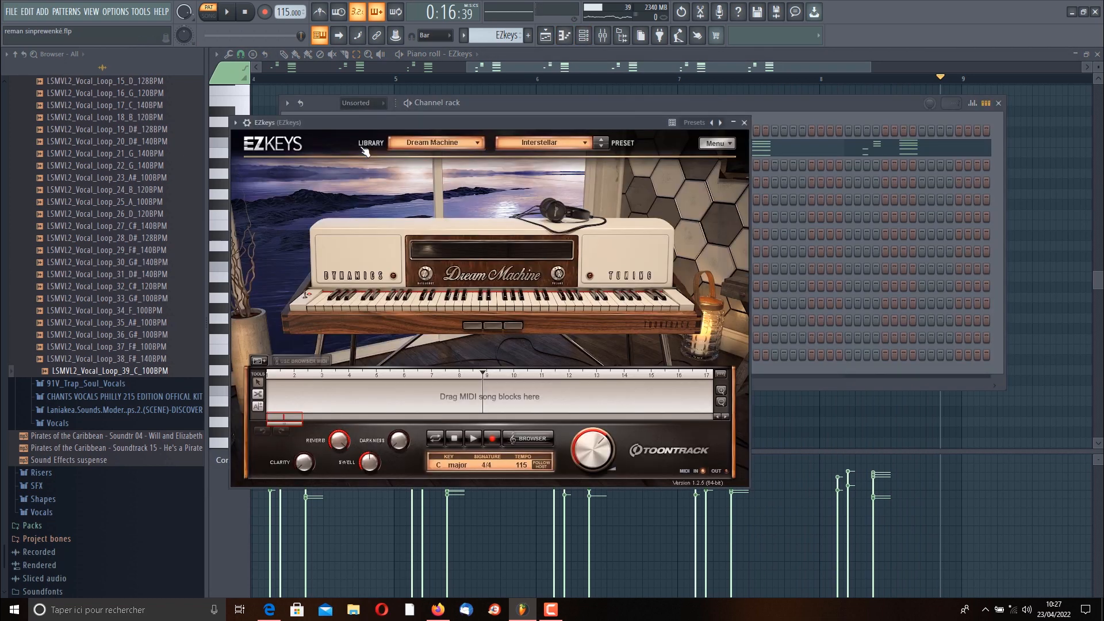
click(666, 103)
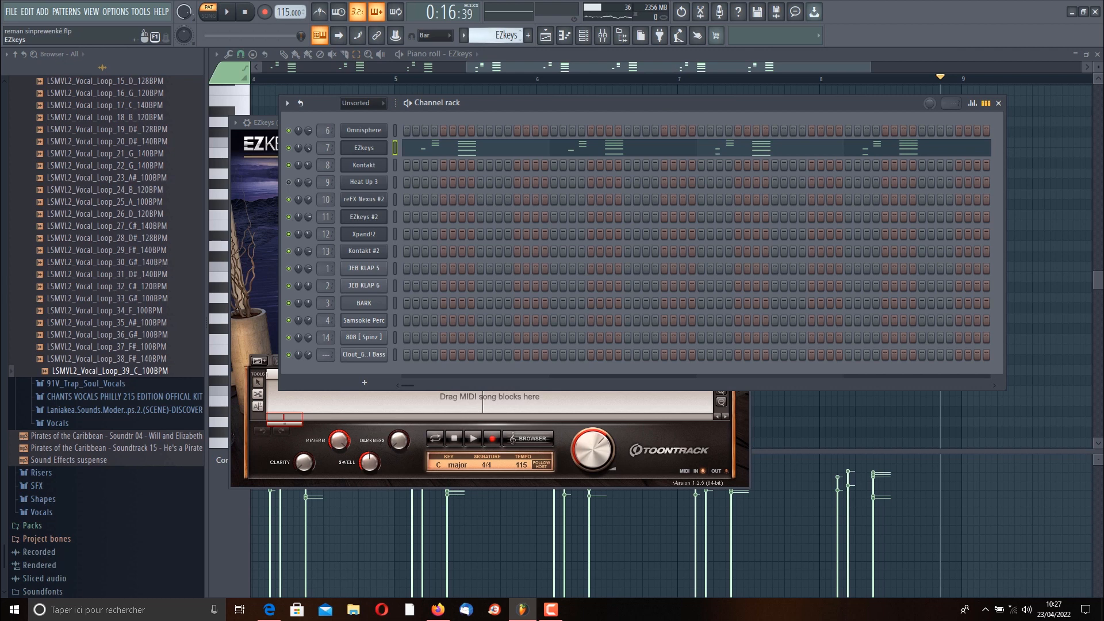
Select the Kontakt pattern, open its instrument window at full size to examine the loaded instrument, and return to the channel rack.
scroll(496, 36, down, 1)
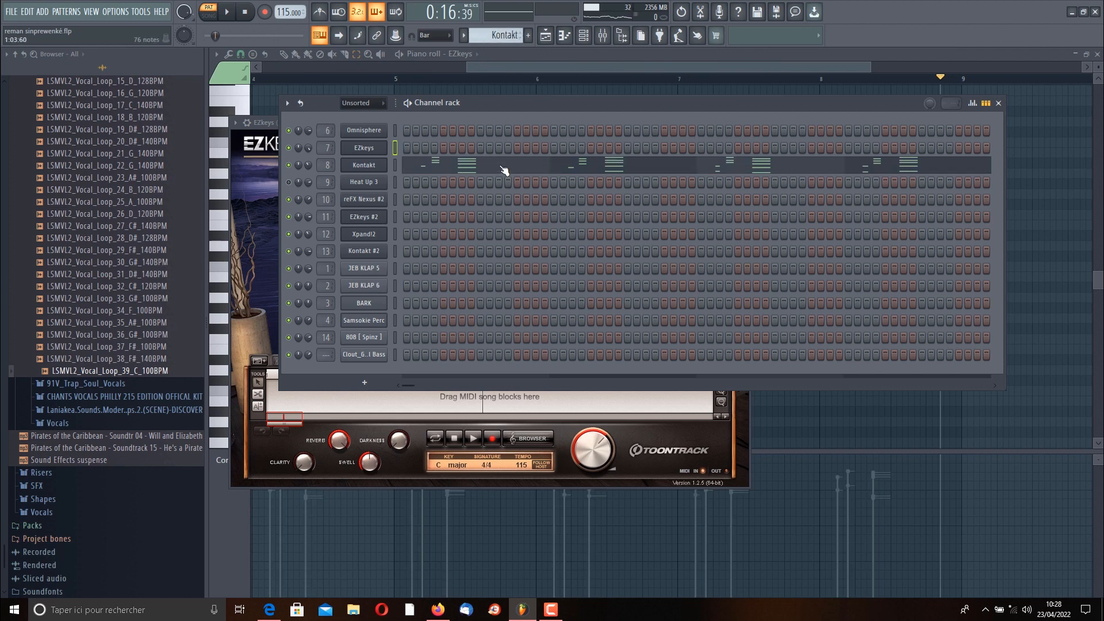
click(370, 171)
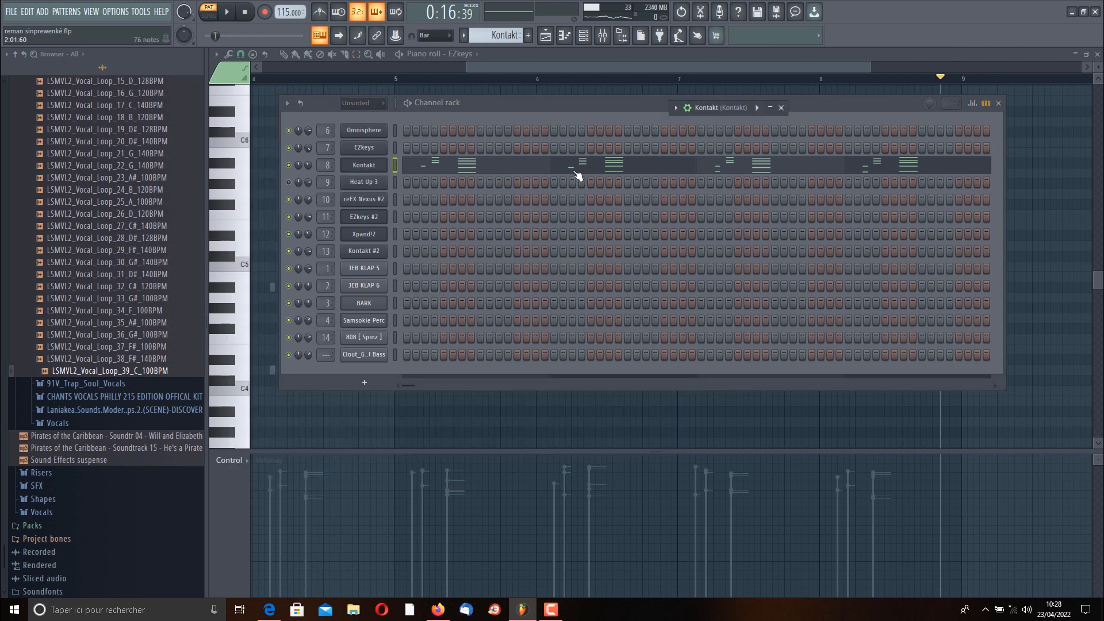
click(373, 166)
click(771, 108)
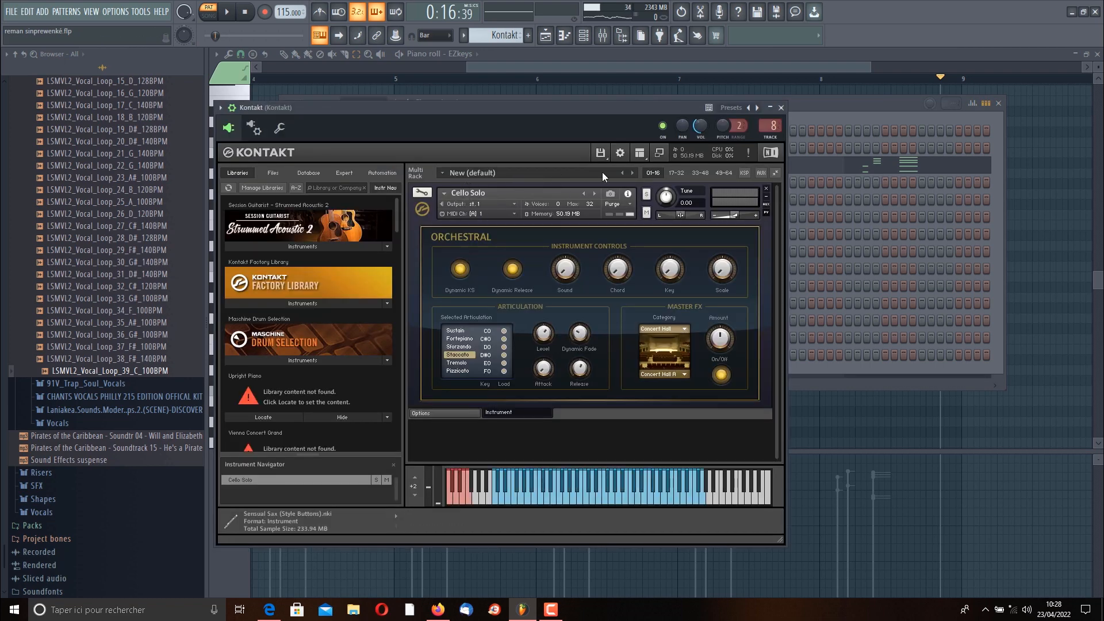
click(823, 103)
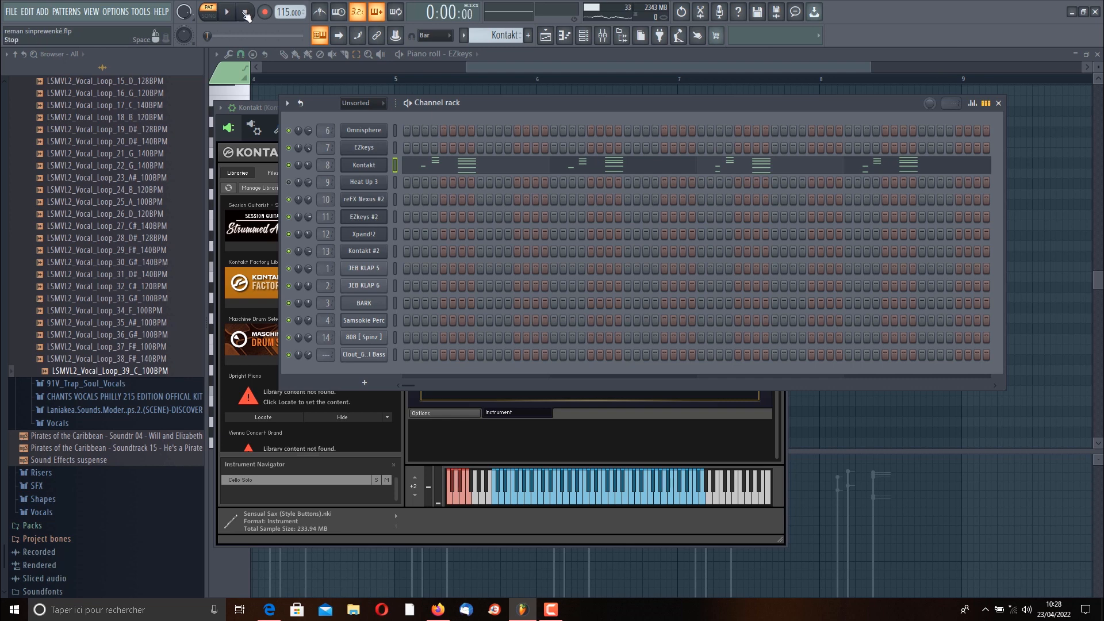
Open the Kontakt channel's notes in the piano roll, play the pattern, and stop playback.
click(457, 163)
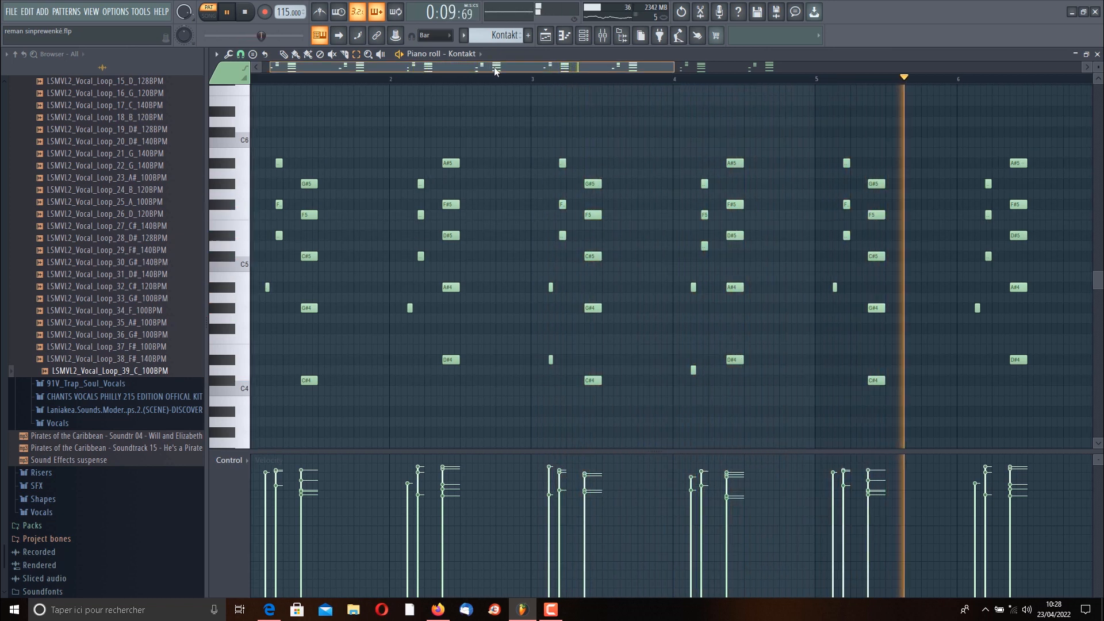
drag(494, 70, 234, 44)
click(244, 13)
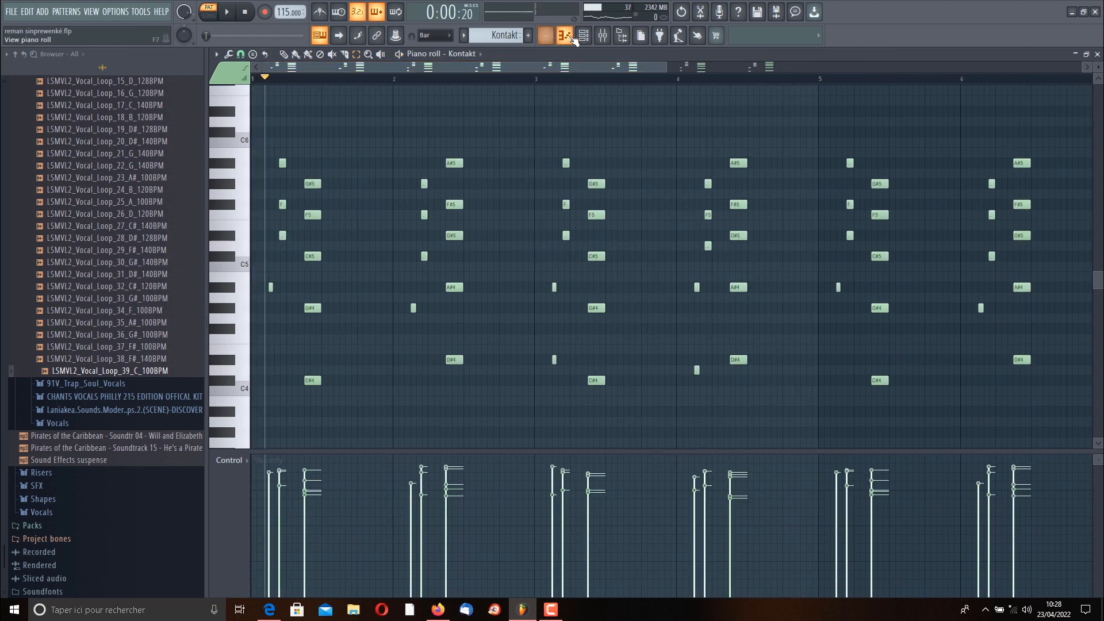
Select the EZkeys #2 pattern and open its chord notes in the piano roll.
click(544, 37)
scroll(493, 36, down, 3)
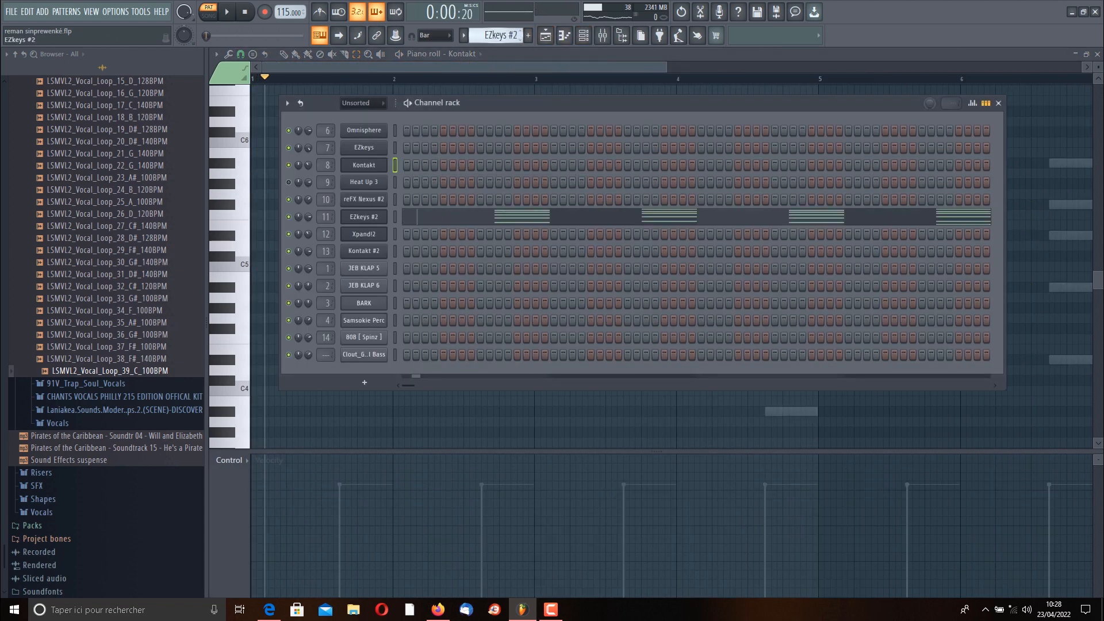
click(446, 219)
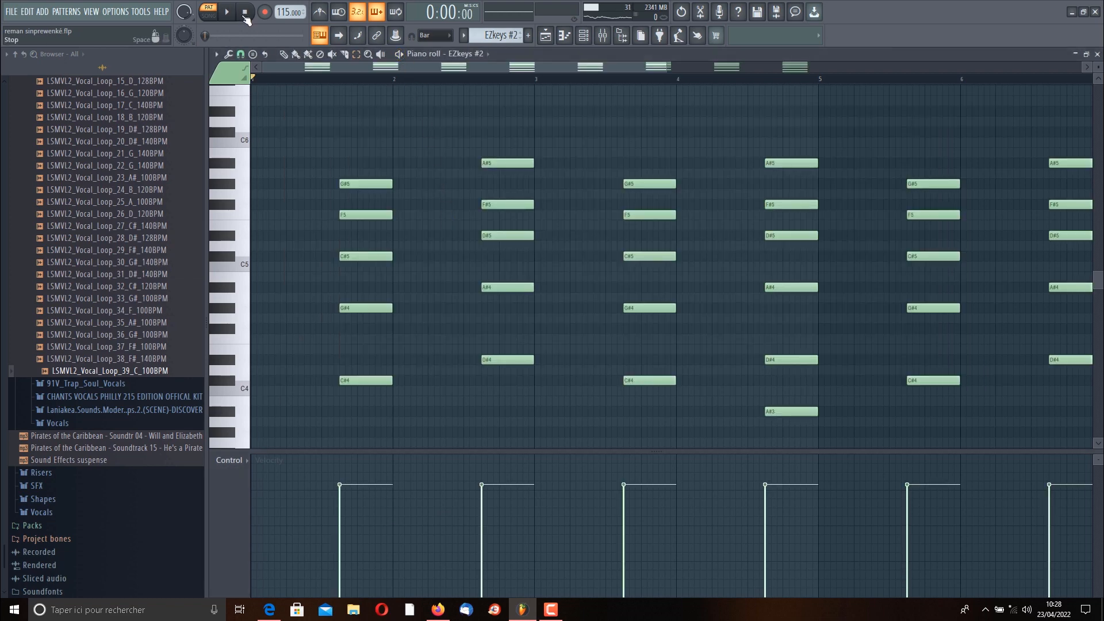
Open the EZkeys #2 instrument to examine its library and preset, and return to the piano roll.
click(584, 38)
click(364, 216)
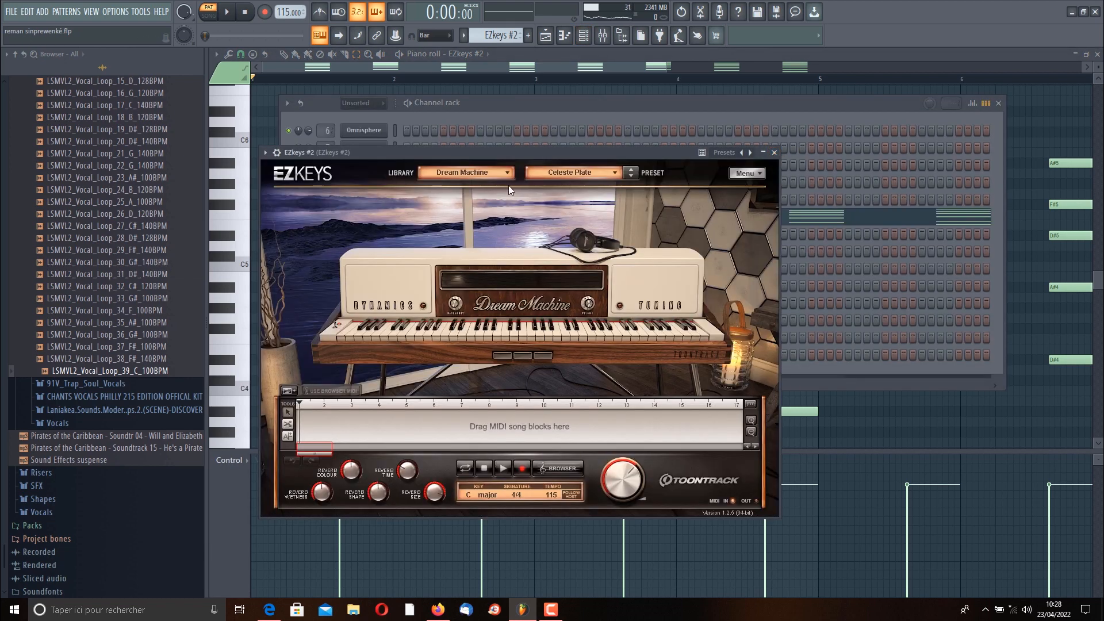
click(753, 99)
click(629, 65)
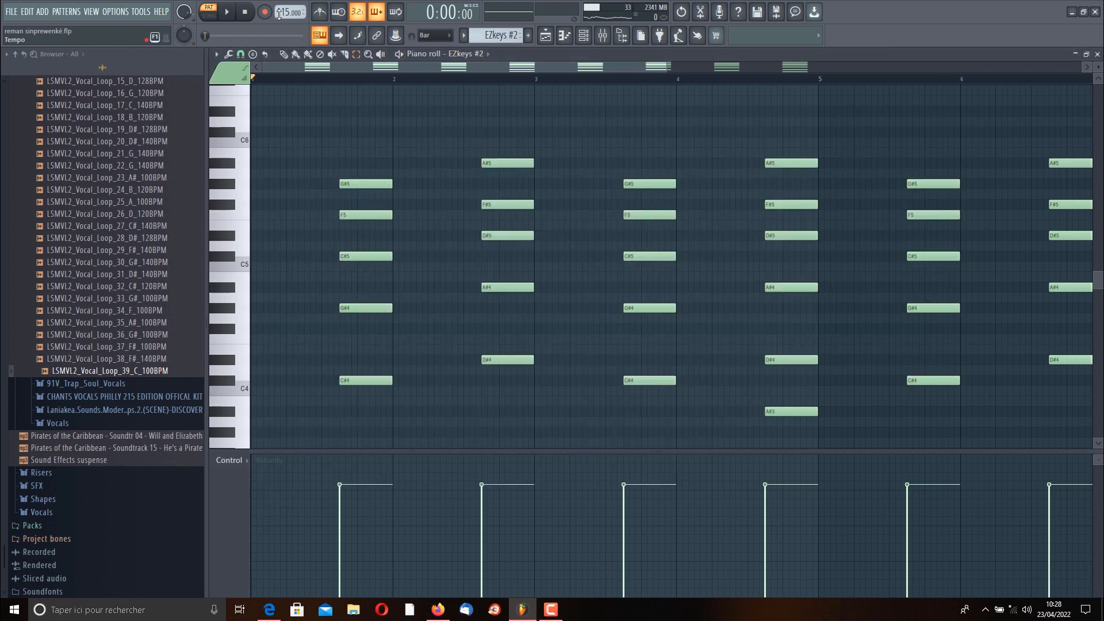
Play the EZkeys #2 chord pattern to its end while following the notes, and pause playback.
click(229, 14)
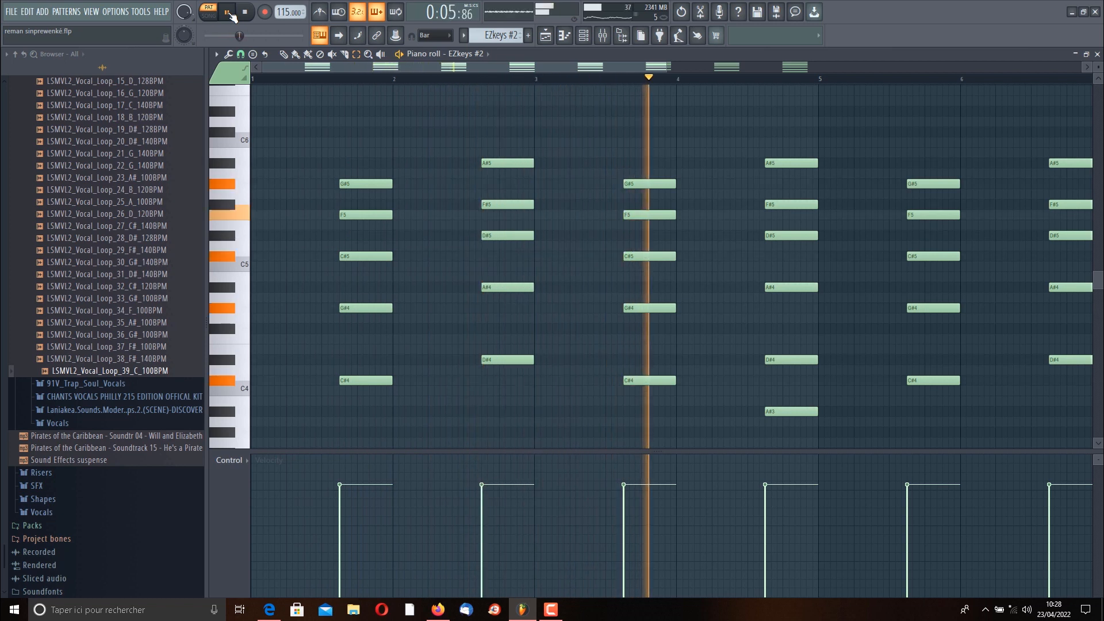
drag(538, 69, 689, 67)
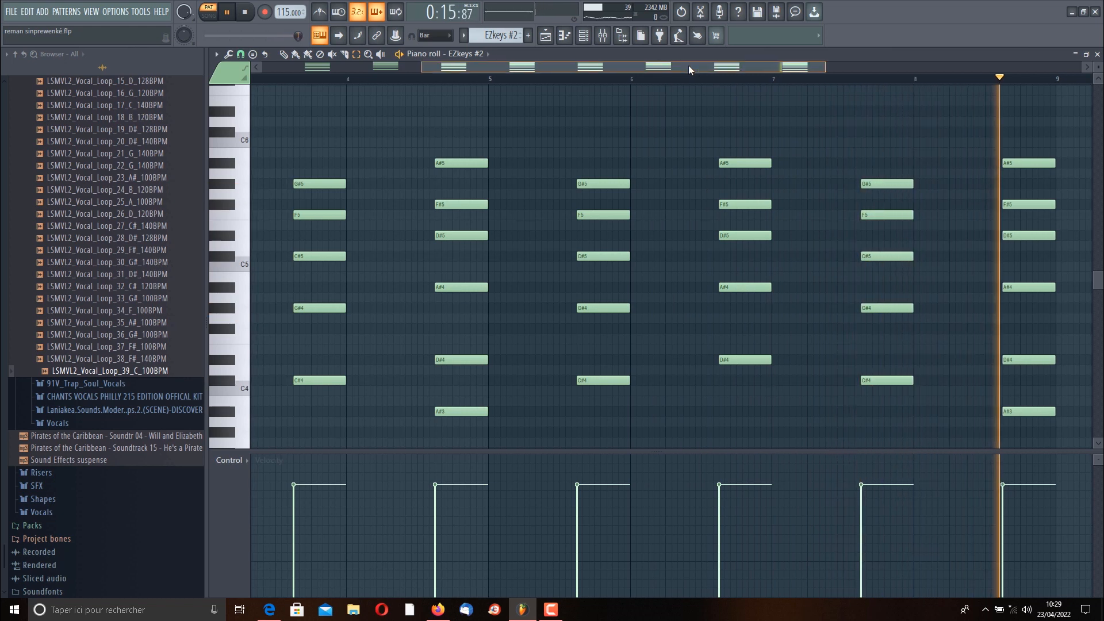
drag(689, 66, 523, 67)
click(227, 12)
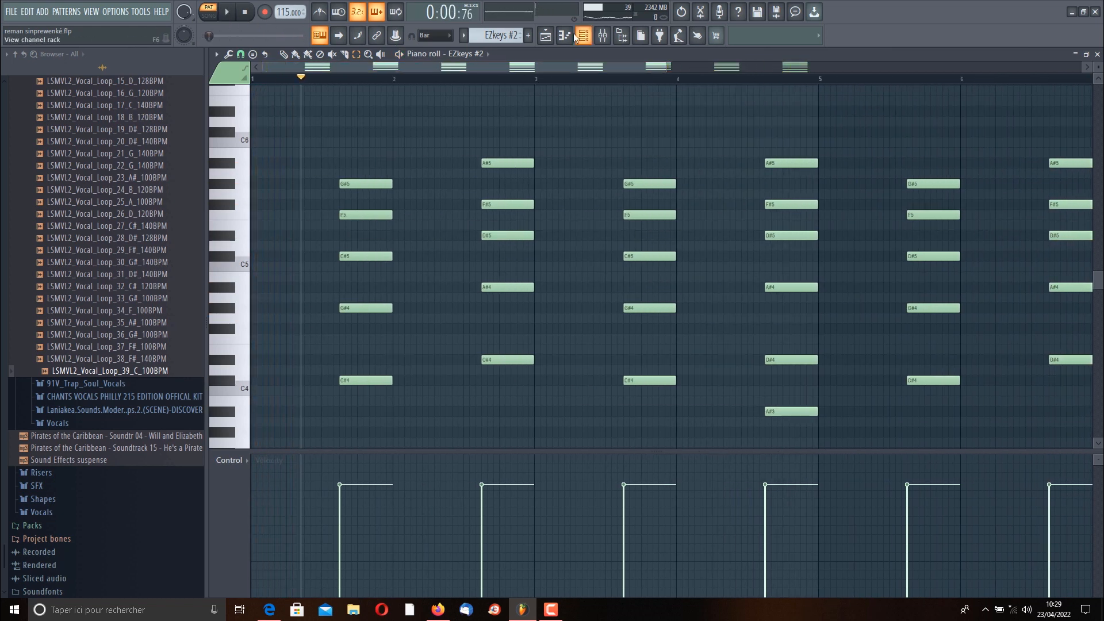
Select the EZkeys #3 pattern and open the EZkeys #2 channel's notes in the piano roll.
scroll(487, 37, down, 1)
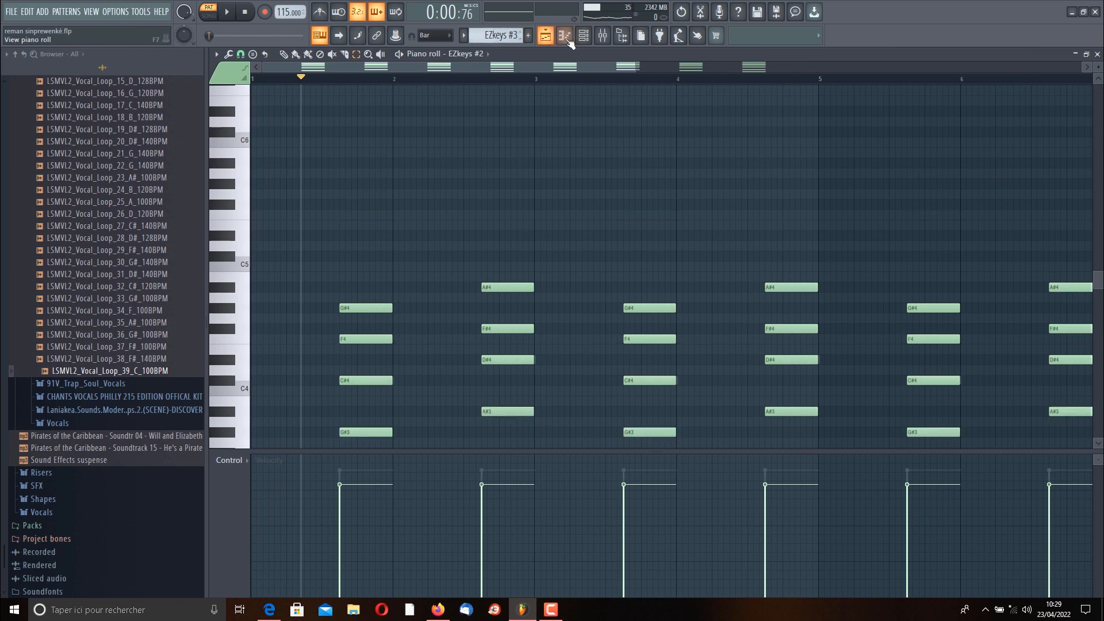
click(589, 39)
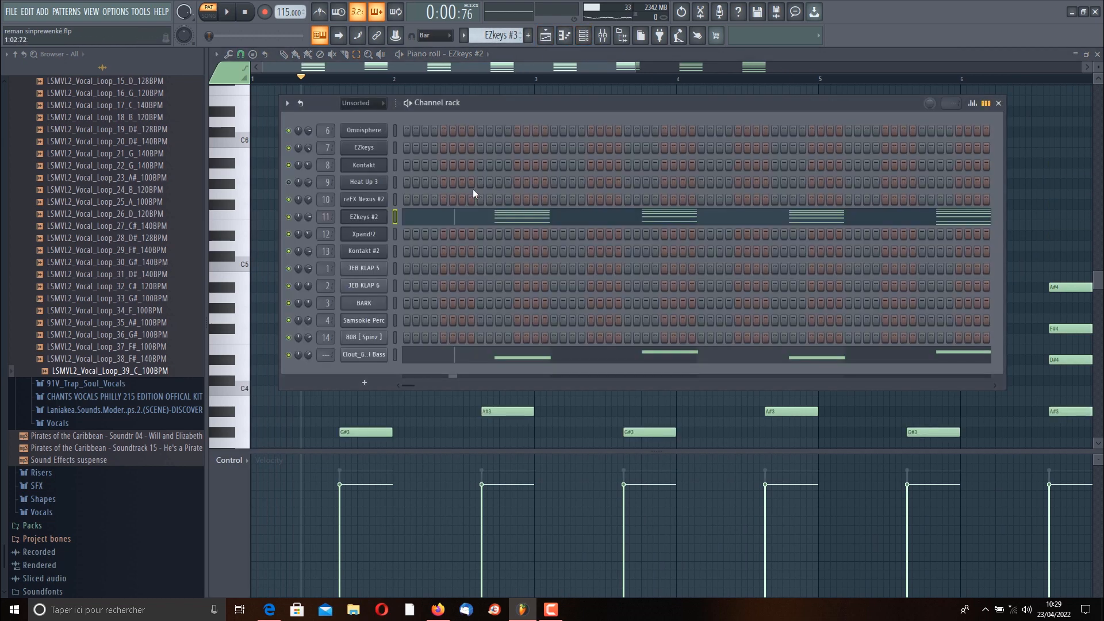
click(536, 223)
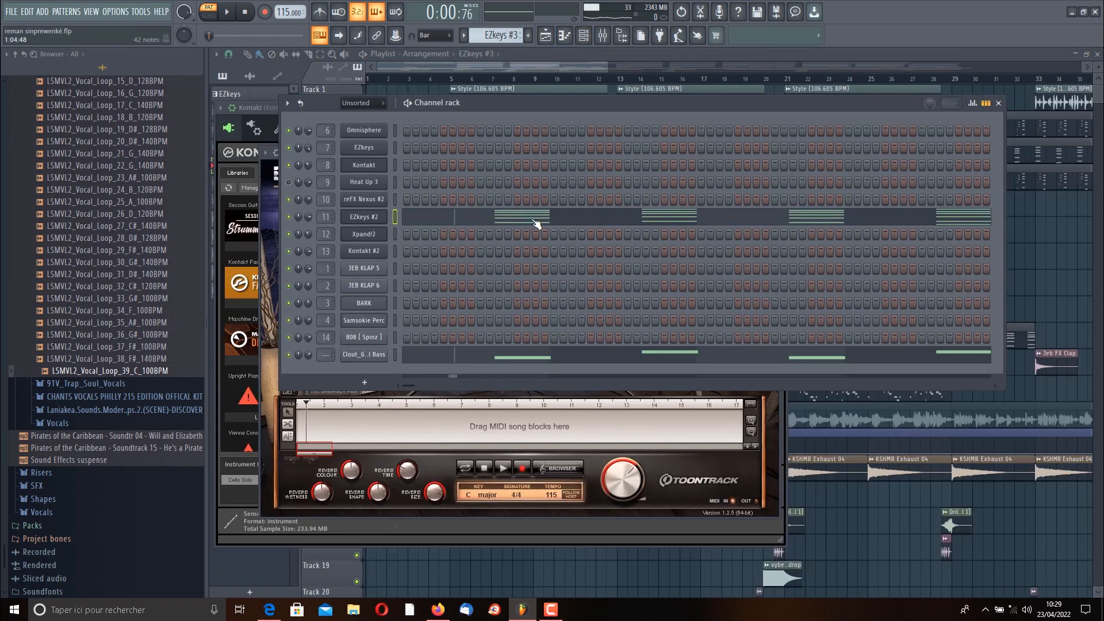
scroll(501, 195, down, 3)
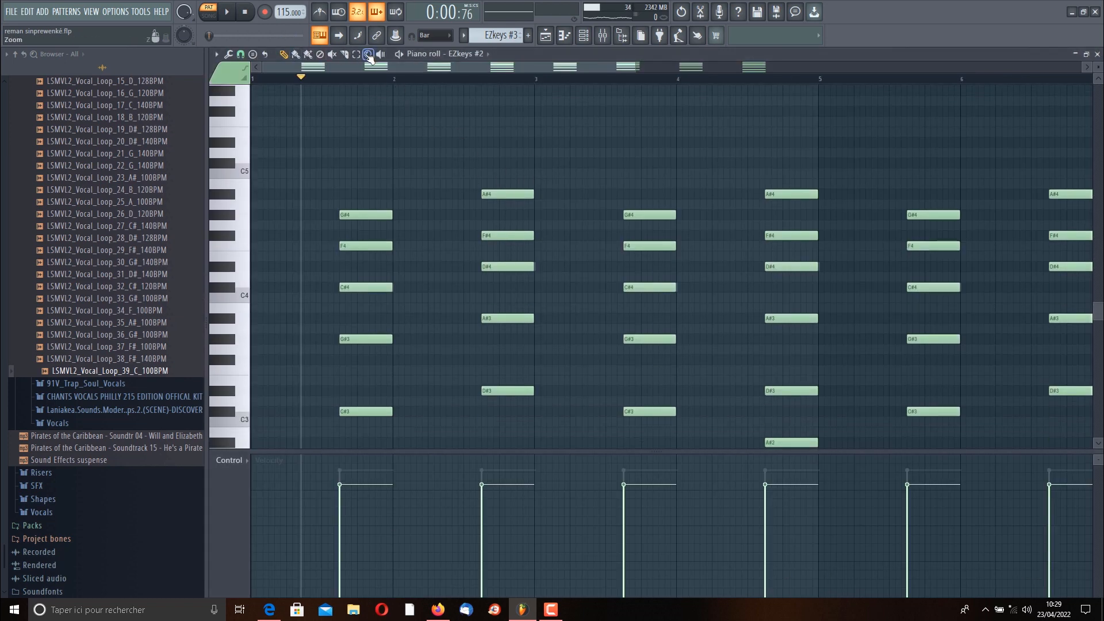
Select all chord notes of the EZkeys #3 pattern, transpose them down one octave, and shift them back up one octave.
drag(243, 141, 239, 480)
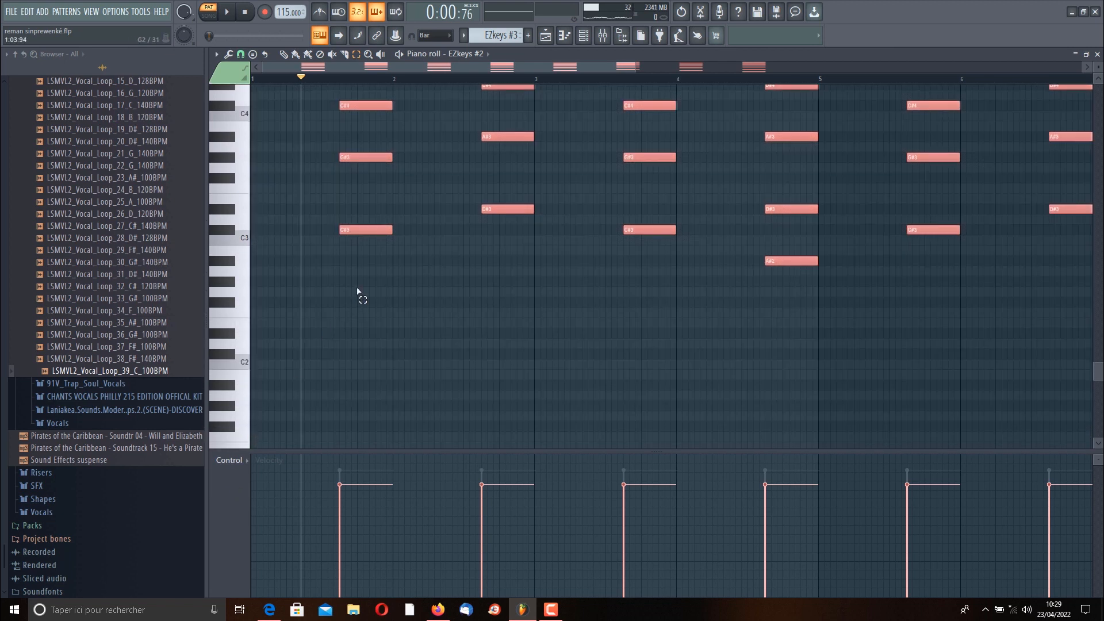
key(ctrl+Down)
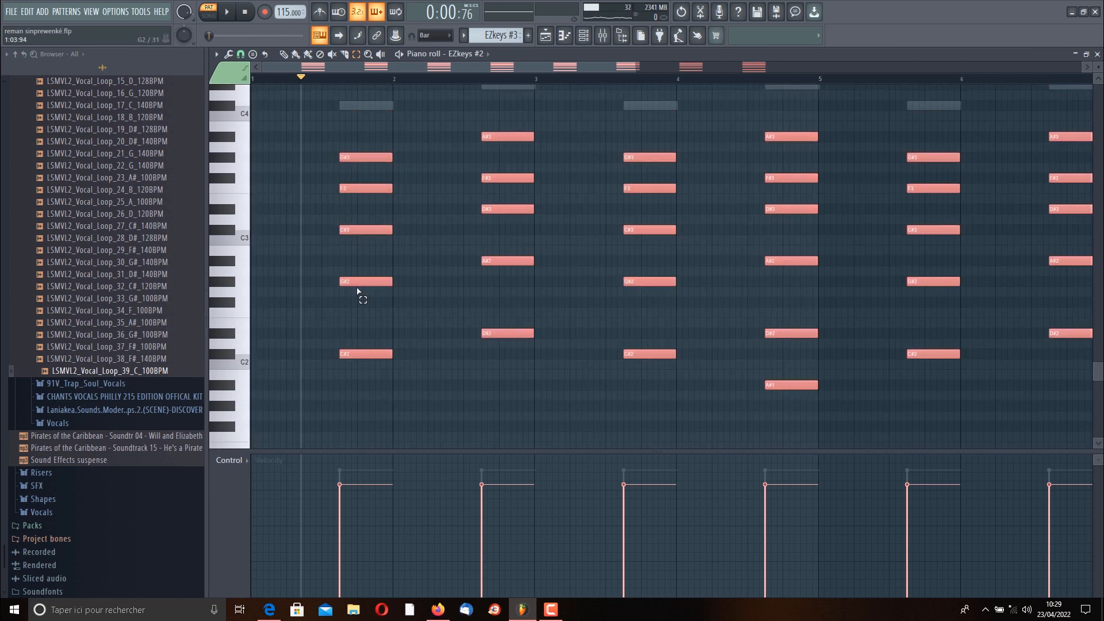
key(ctrl+Up)
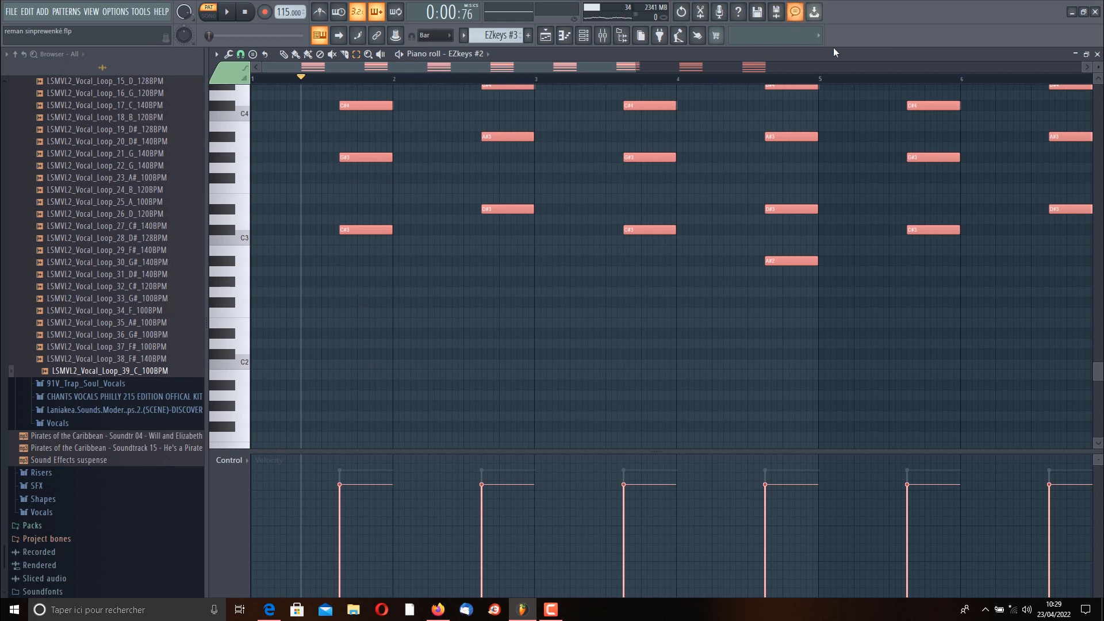
Play the EZkeys #3 chord pattern to its end while following its notes in the piano roll.
scroll(771, 192, up, 6)
click(594, 36)
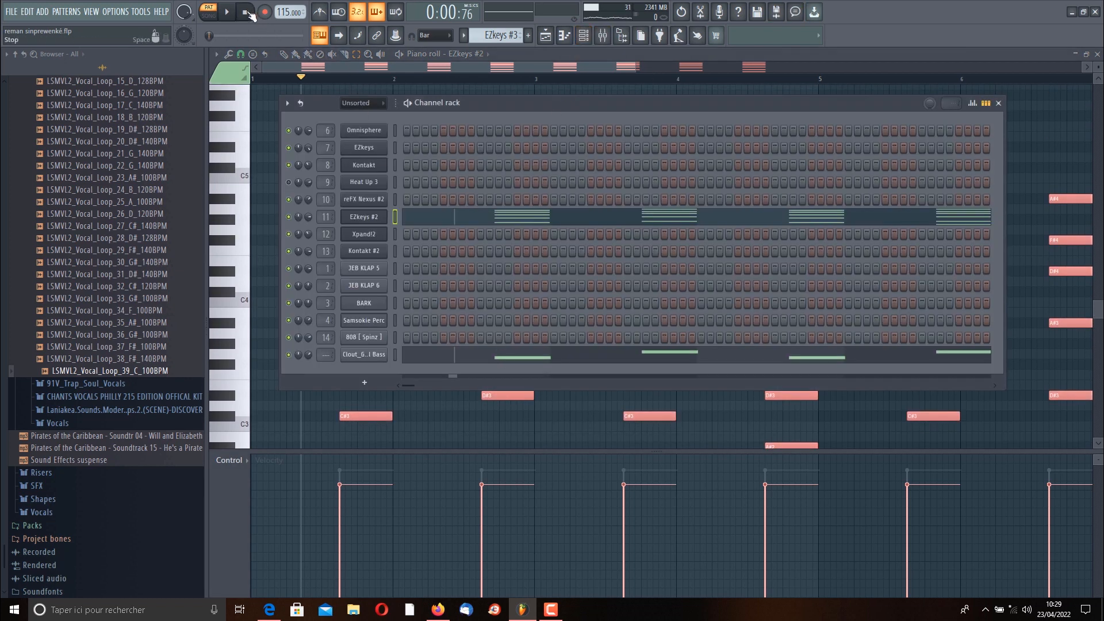
click(229, 12)
key(F6)
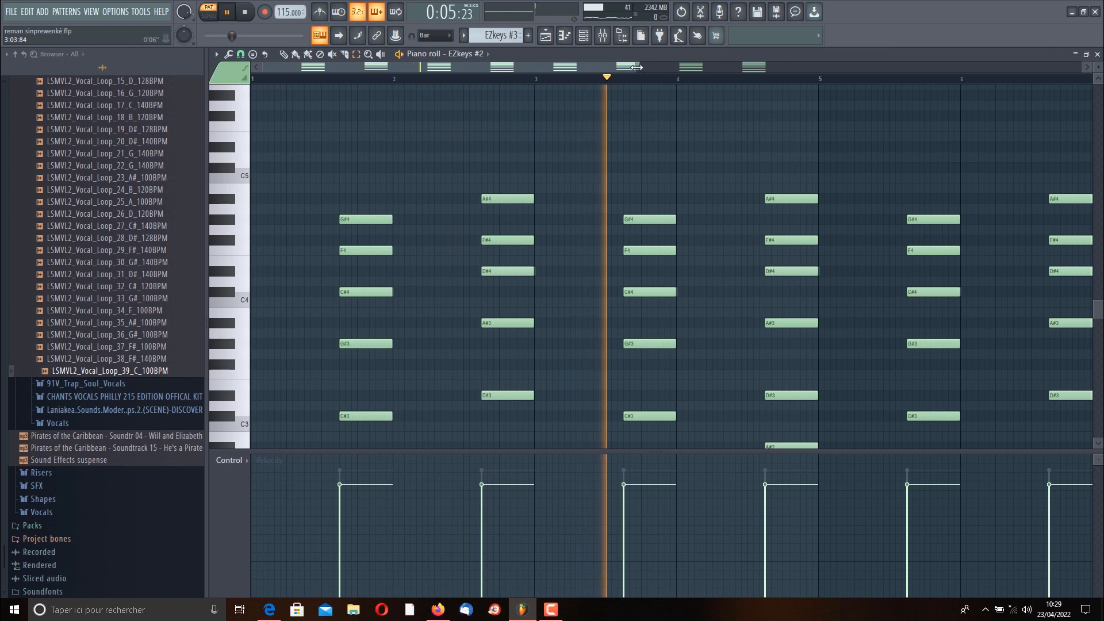
drag(629, 68, 725, 132)
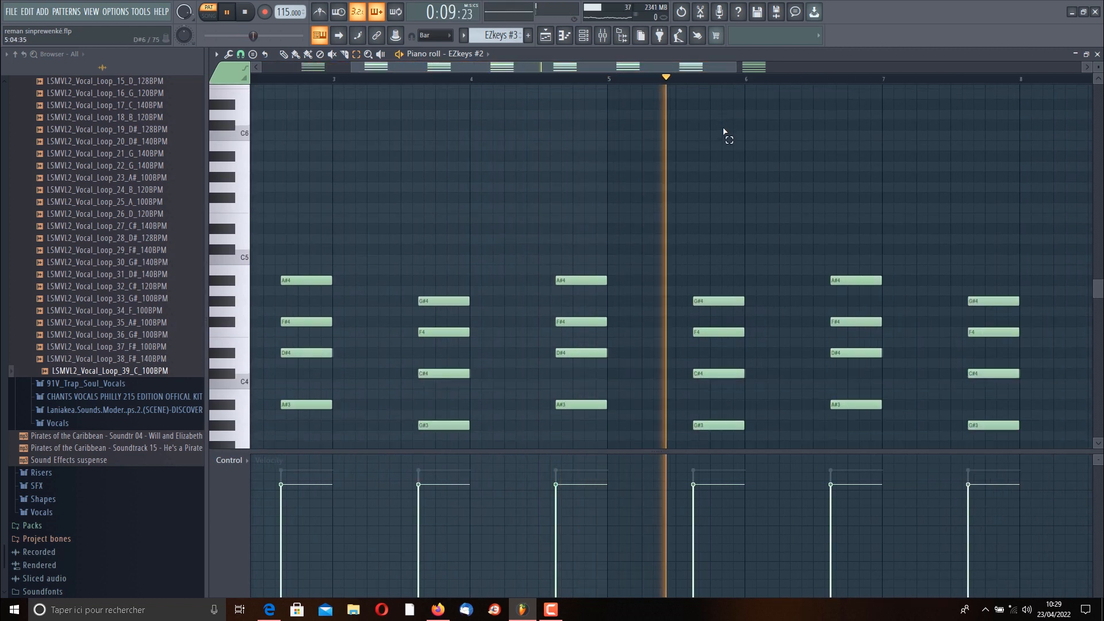
scroll(725, 132, down, 2)
scroll(723, 134, down, 2)
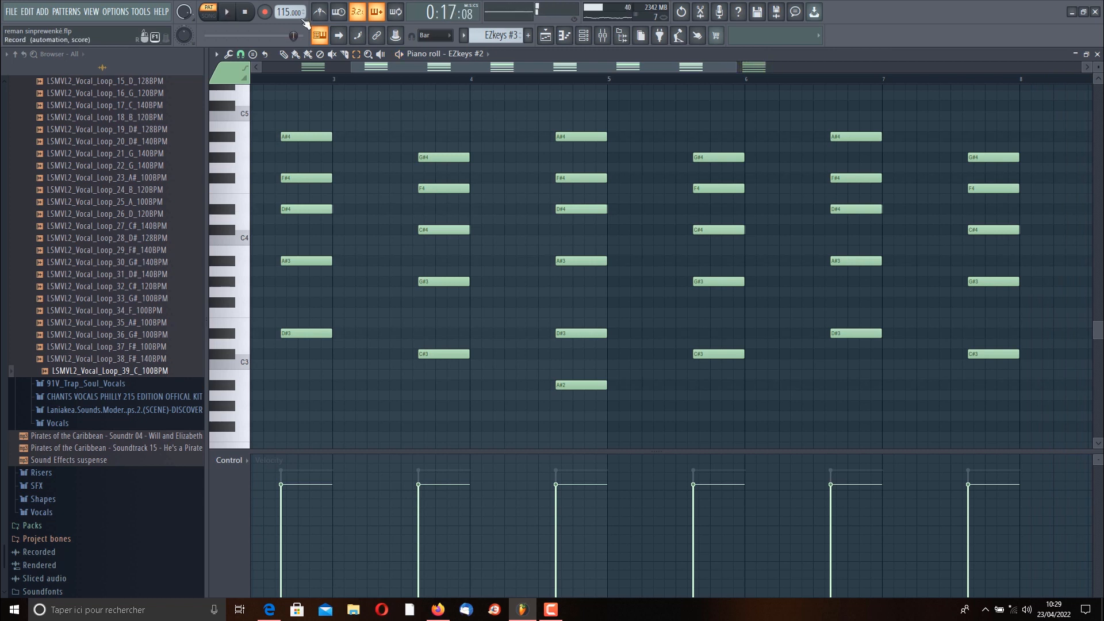
Open the Clout_Growl Bass channel's sampler settings to examine its sample, waveform and precomputed effects.
click(584, 39)
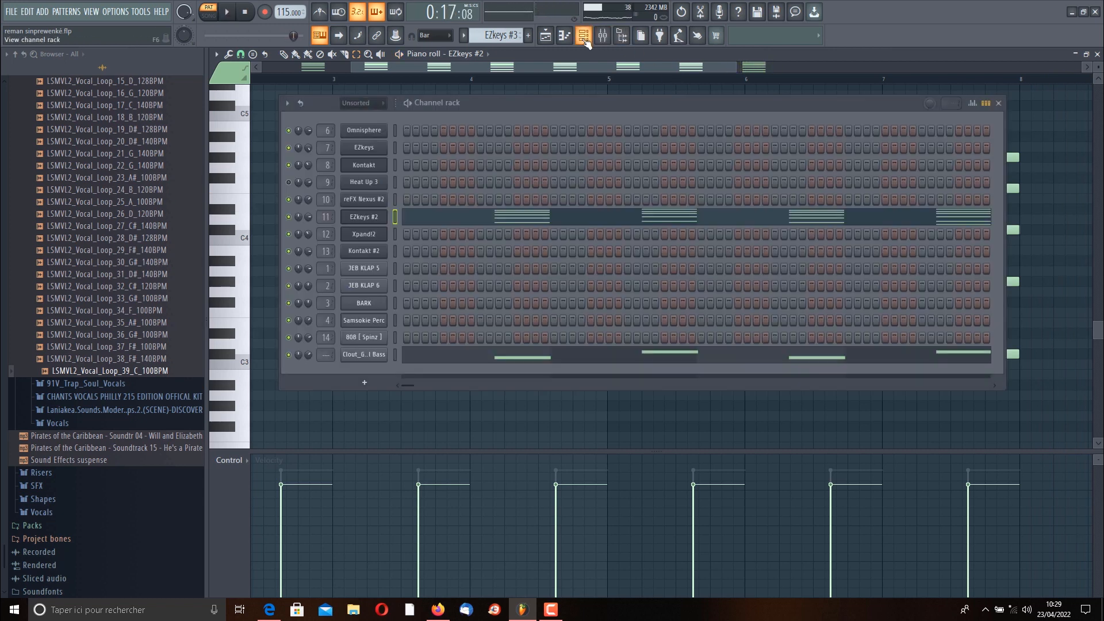
click(365, 353)
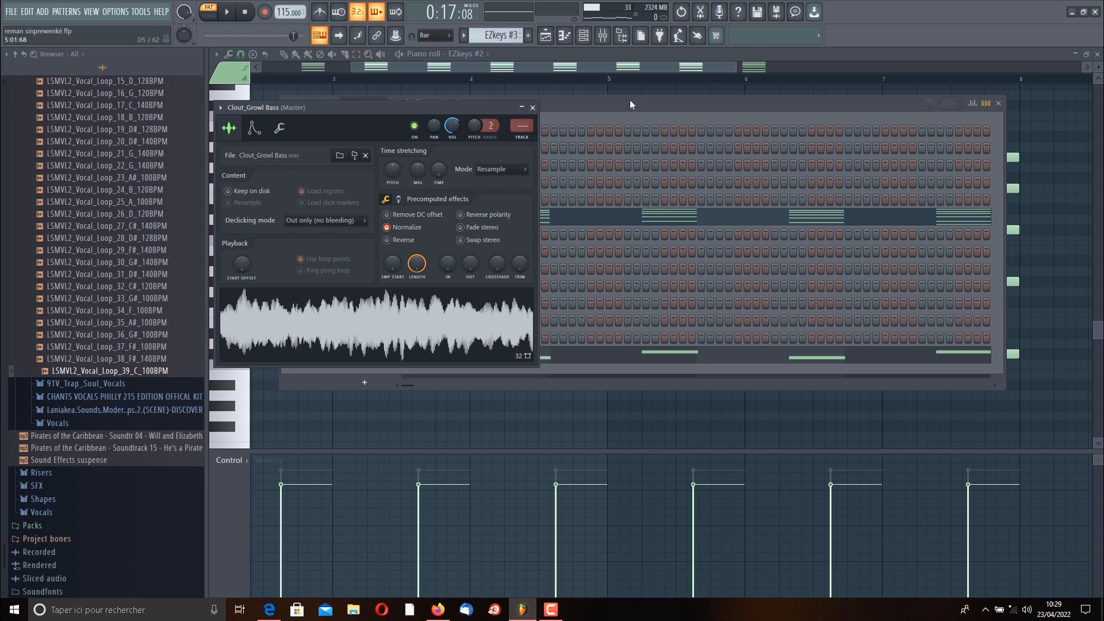
click(592, 100)
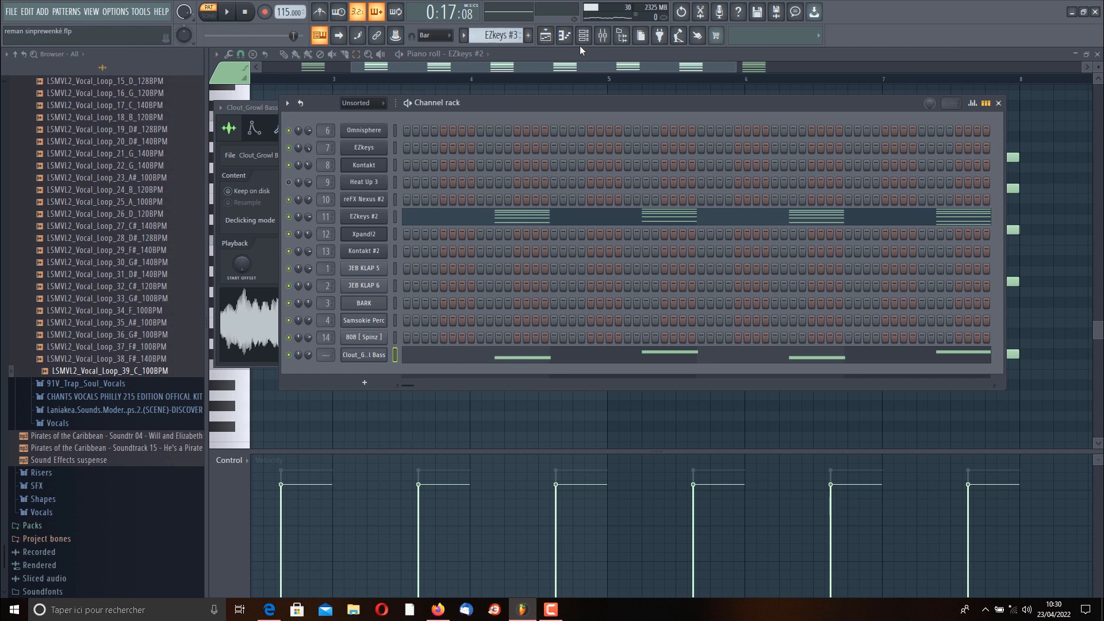
click(564, 37)
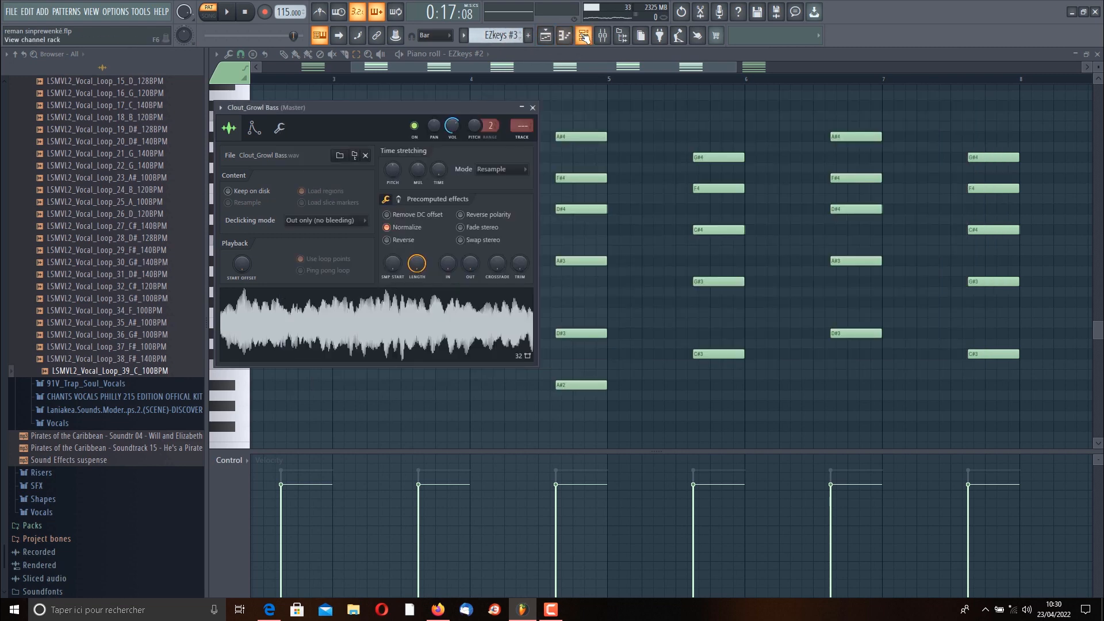
Select the Xpand!2 pattern and open the Xpand!2 channel's notes from the first bar in the piano roll.
click(583, 37)
scroll(496, 36, down, 1)
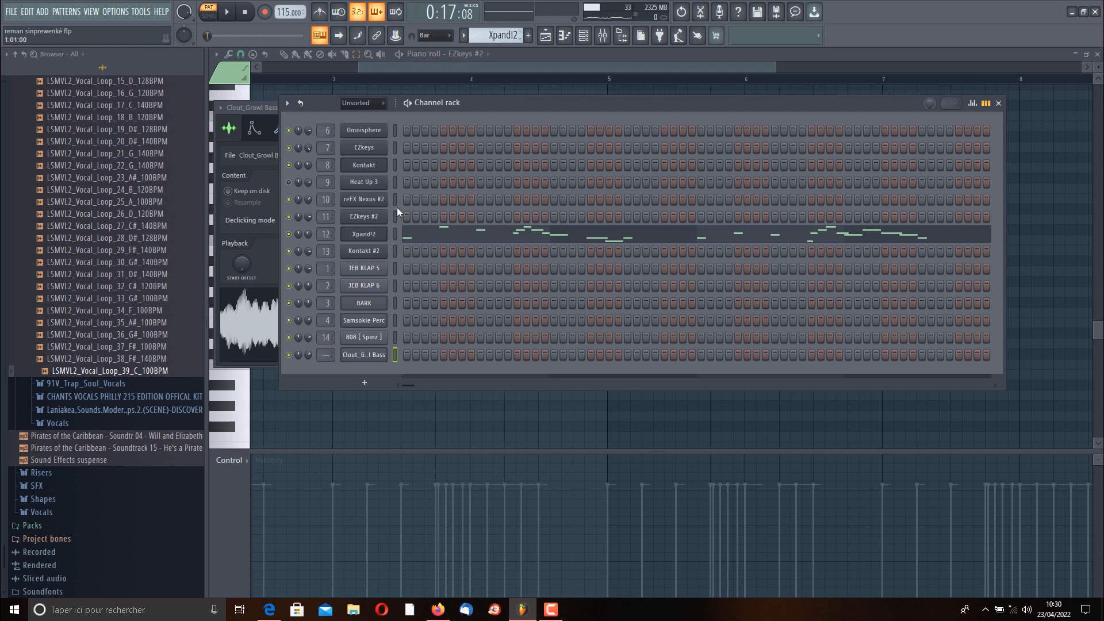
click(431, 240)
drag(509, 65, 305, 81)
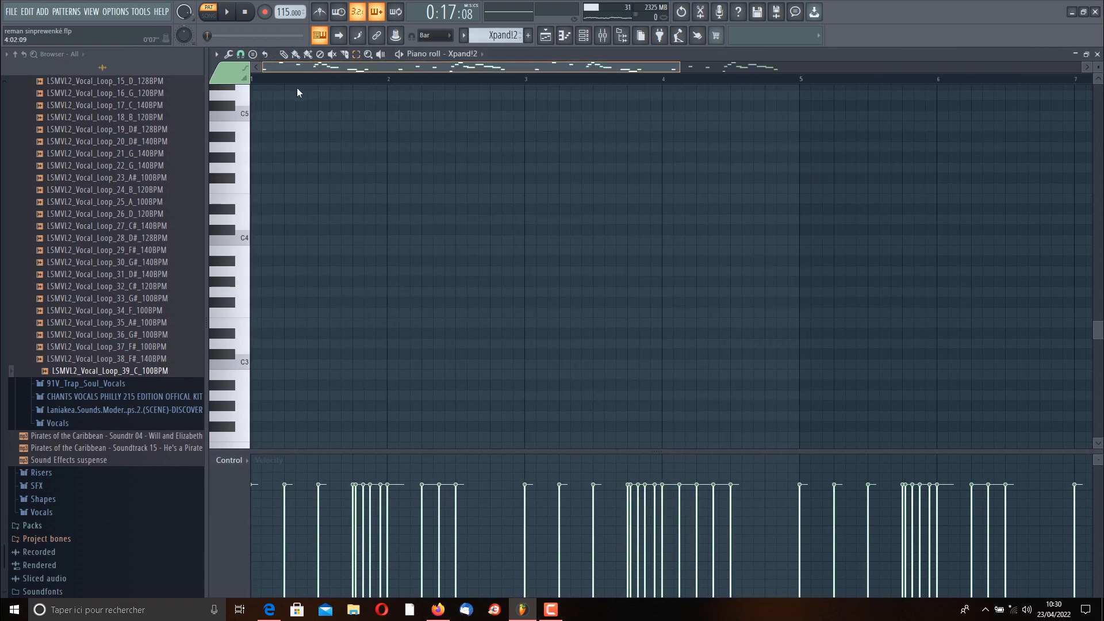
scroll(346, 185, up, 10)
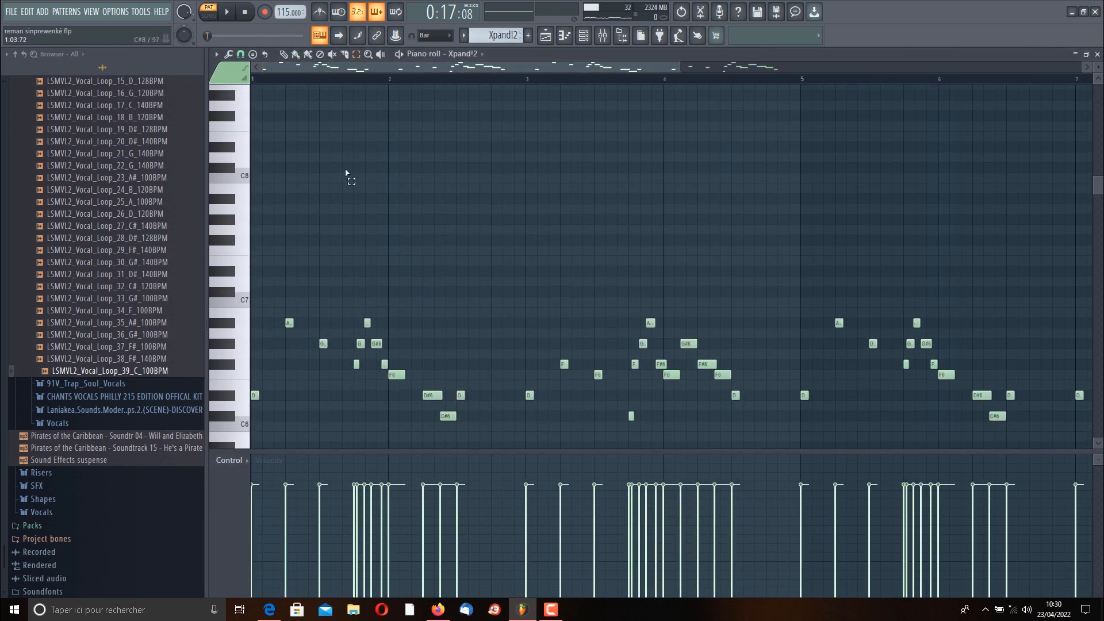
scroll(345, 178, down, 1)
Play the Xpand!2 melody pattern through to its end while following the notes.
click(230, 13)
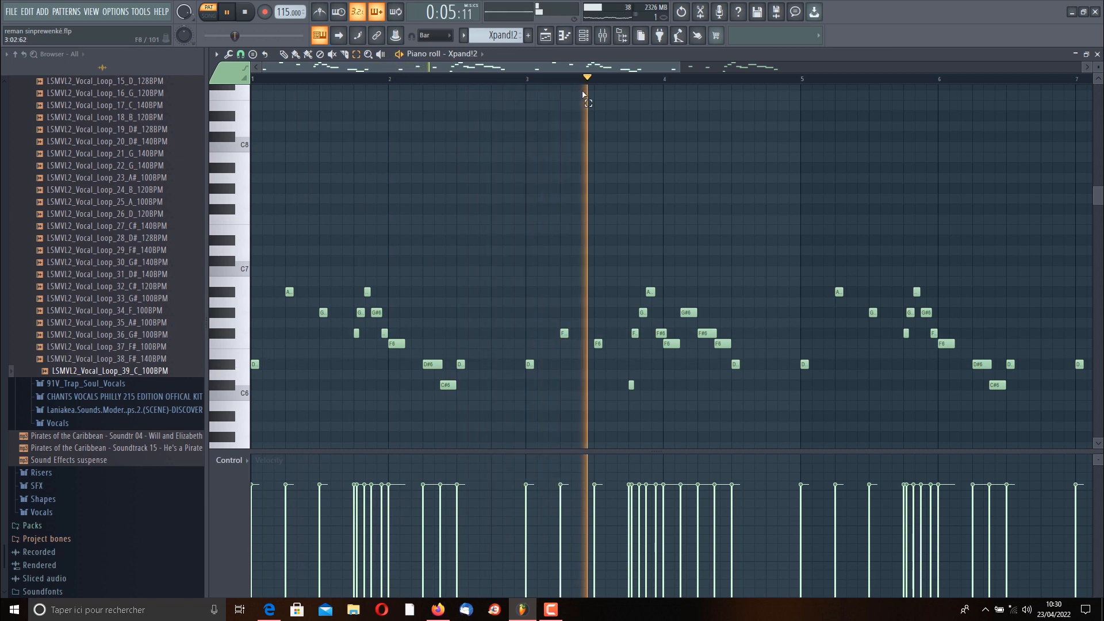
drag(578, 65, 654, 74)
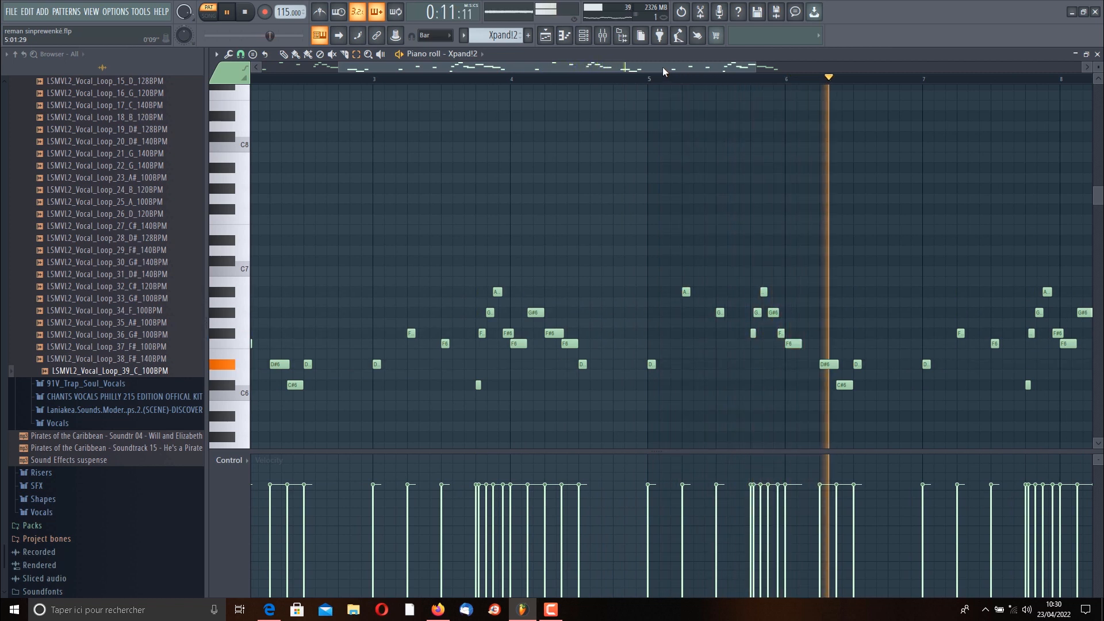
drag(662, 67, 557, 71)
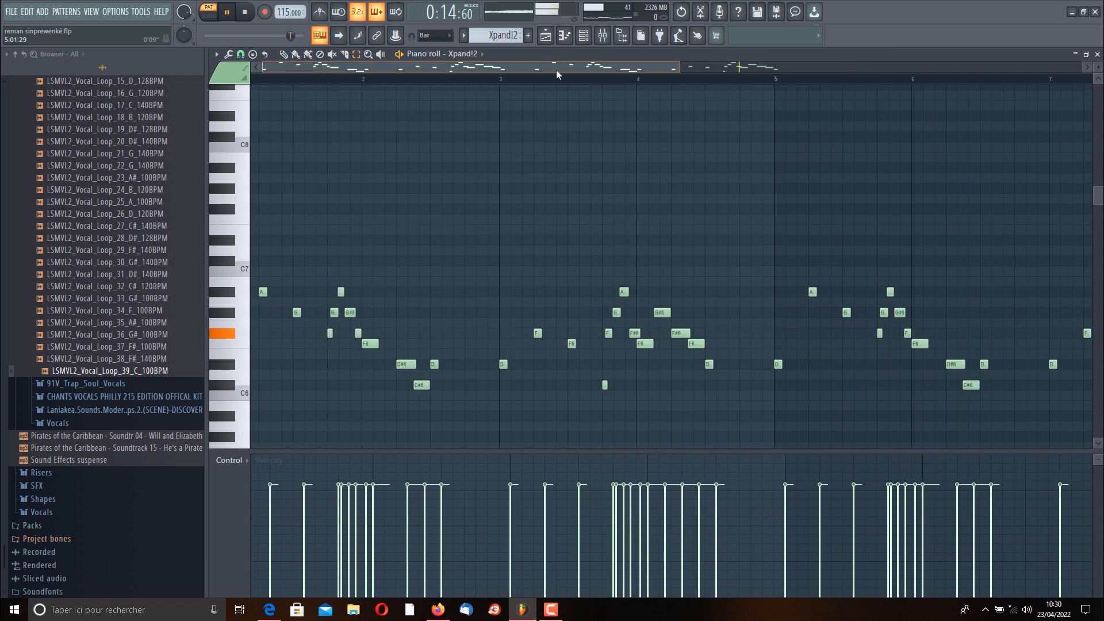
Pause playback and open the Xpand!2 instrument to examine its part A sound, and return to the channel rack.
click(590, 38)
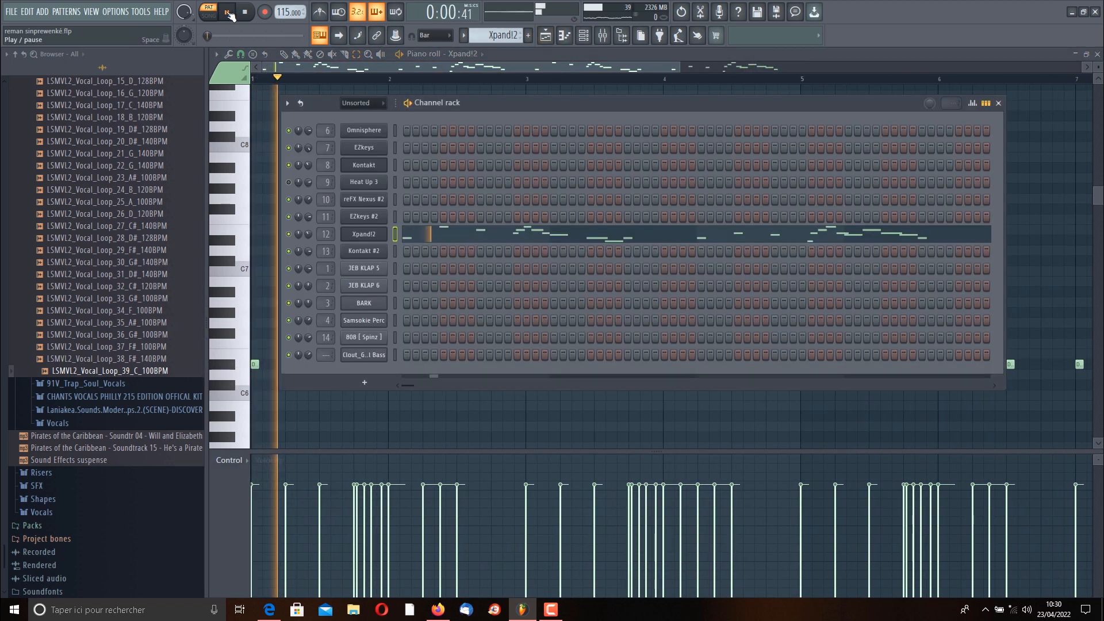
click(228, 14)
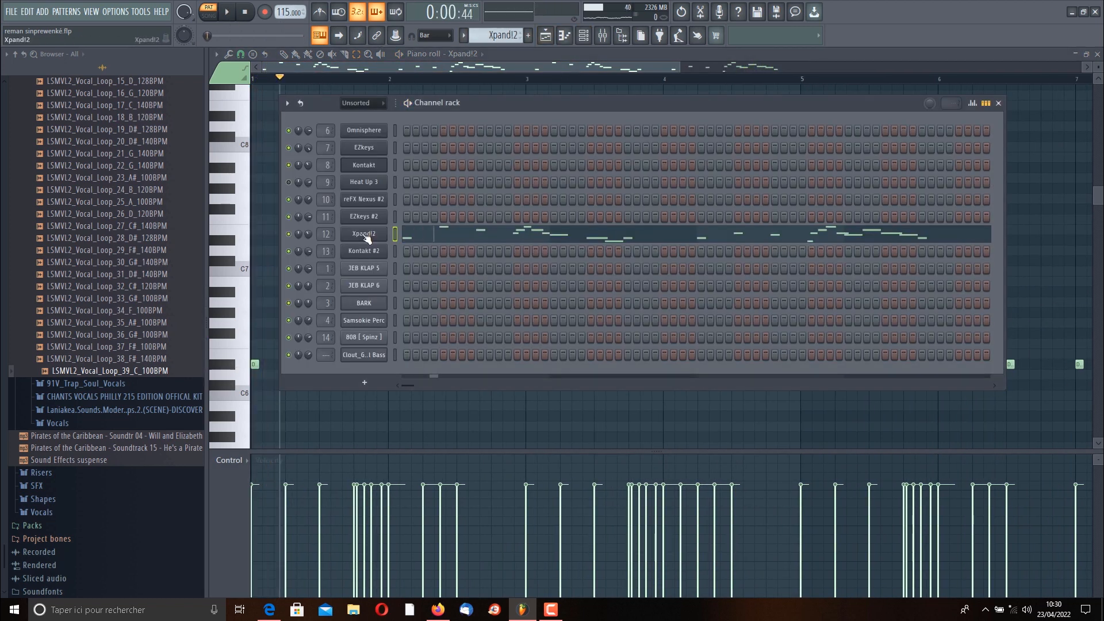
click(364, 234)
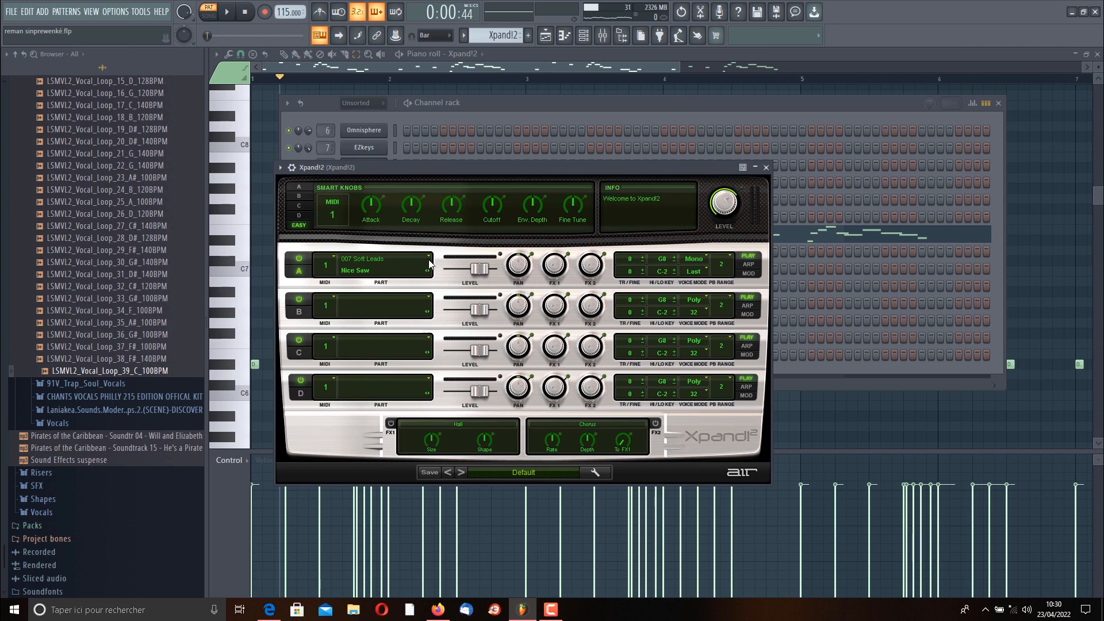
click(638, 113)
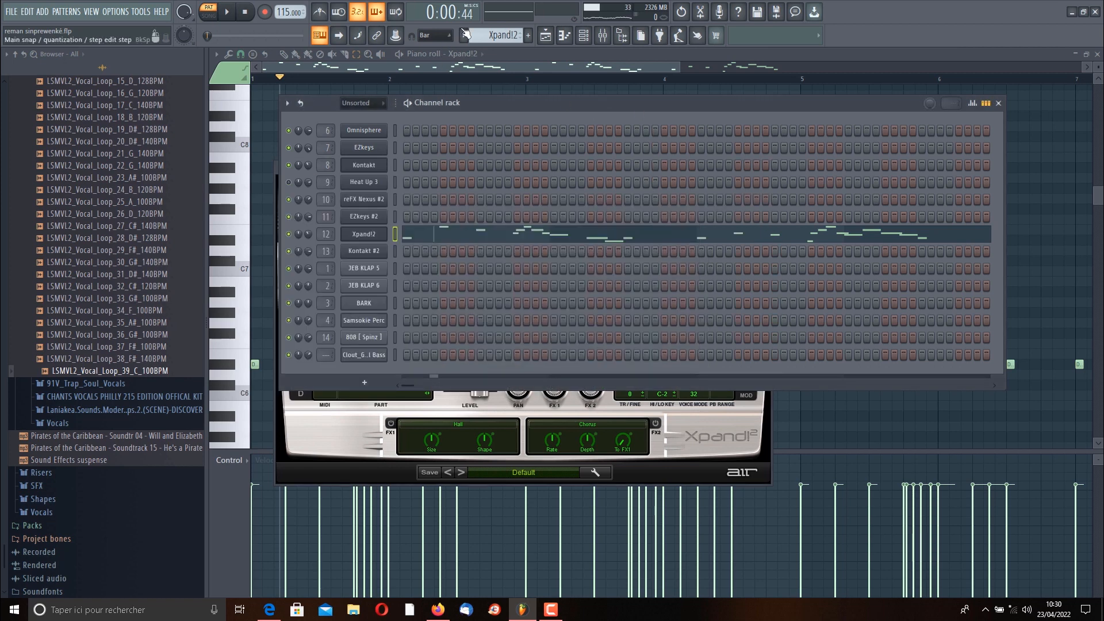
Select the Kontakt #2 pattern and open its Kontakt instrument to examine the loaded patch and the installed libraries.
scroll(492, 35, down, 1)
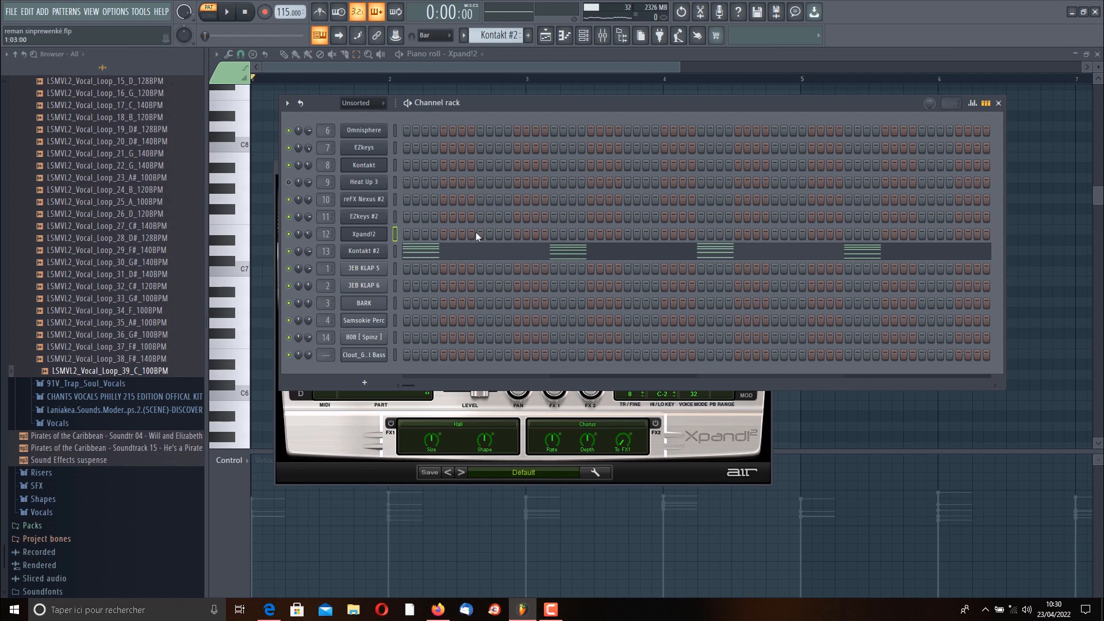
click(365, 255)
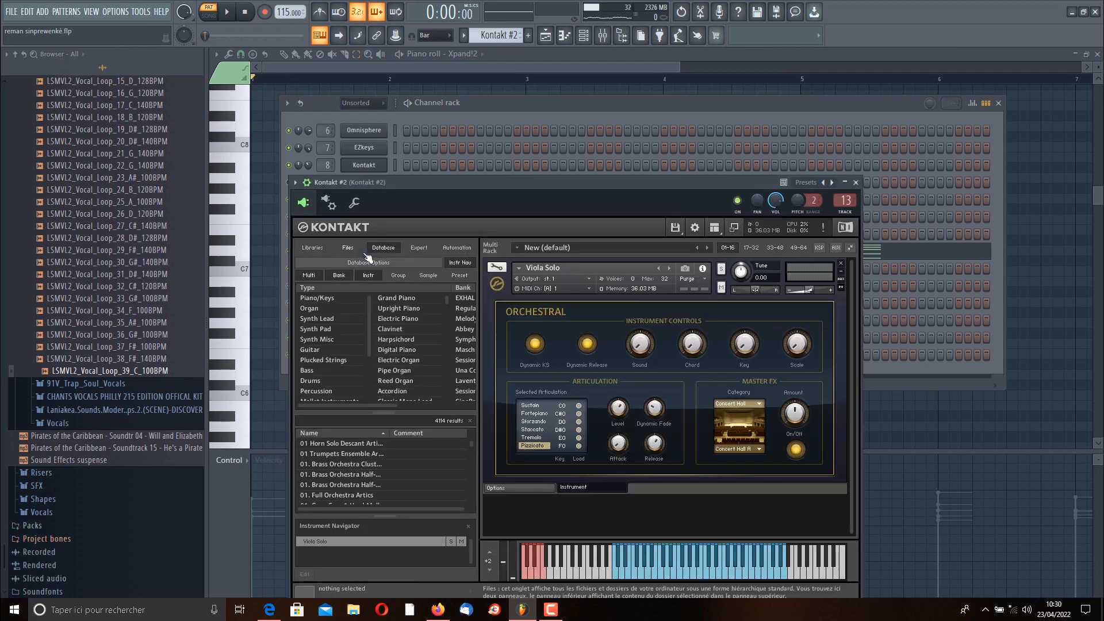
click(320, 249)
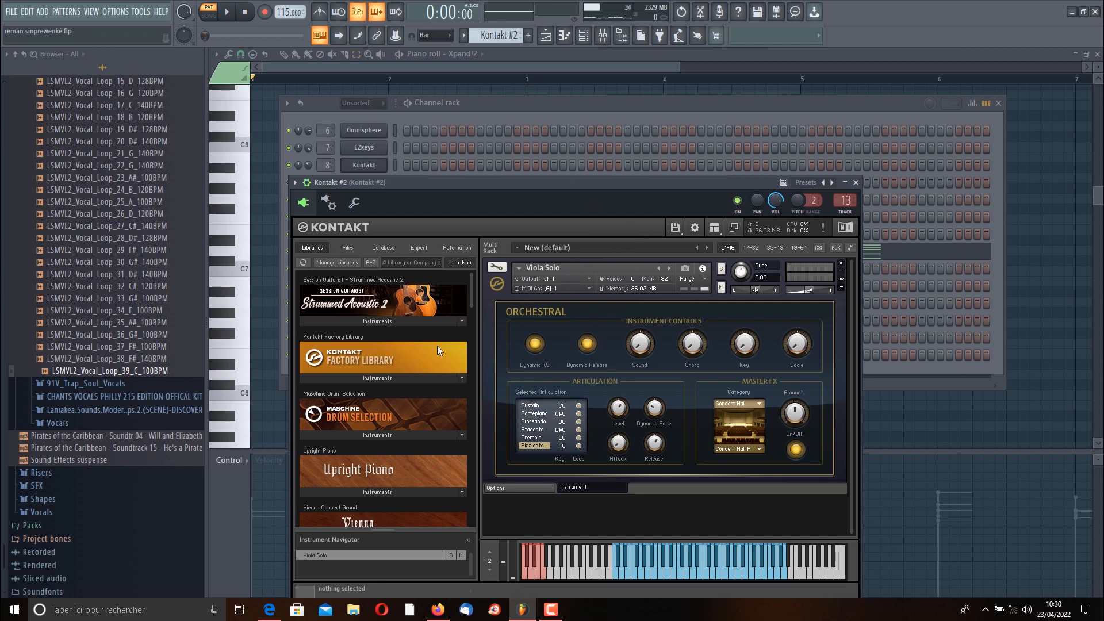
click(578, 102)
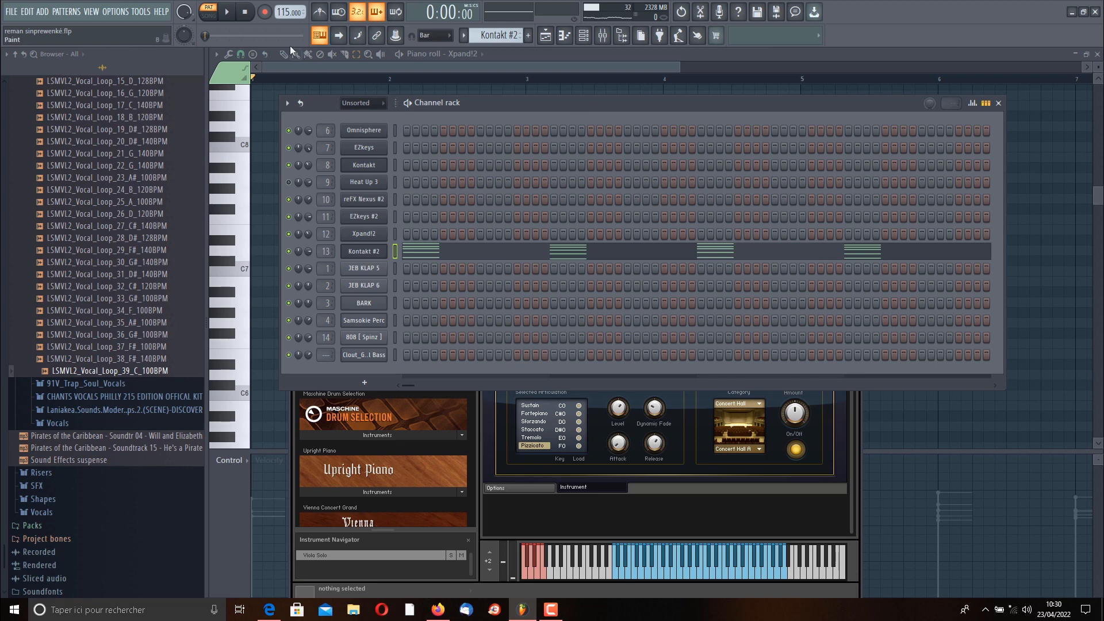
Open the Kontakt #2 channel's chords in the piano roll and play the pattern to its end.
click(498, 250)
scroll(373, 242, down, 6)
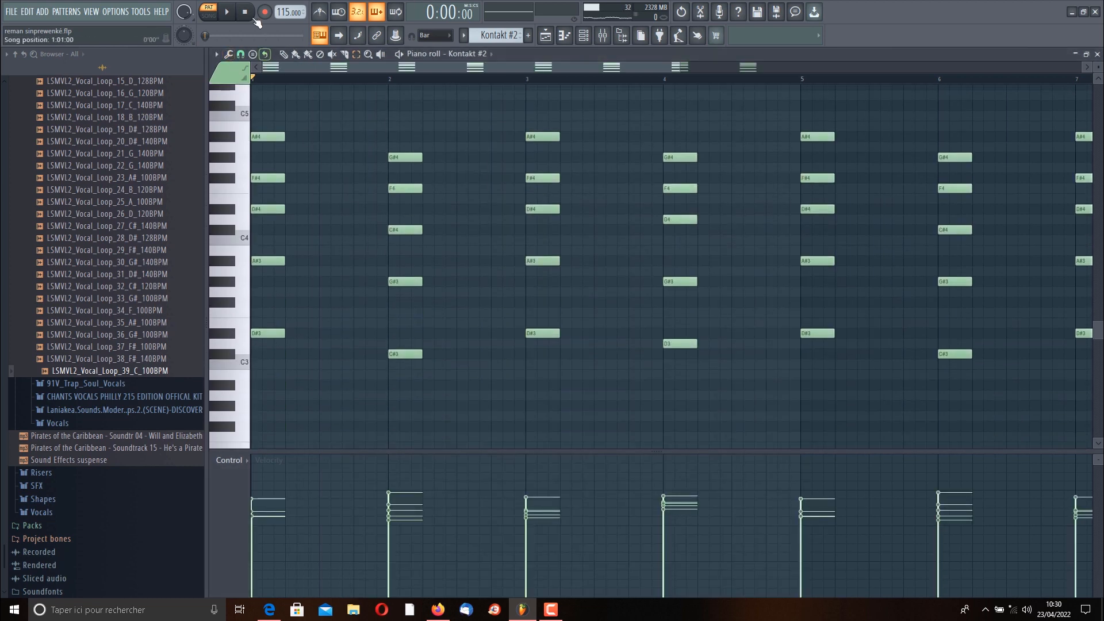
key(space)
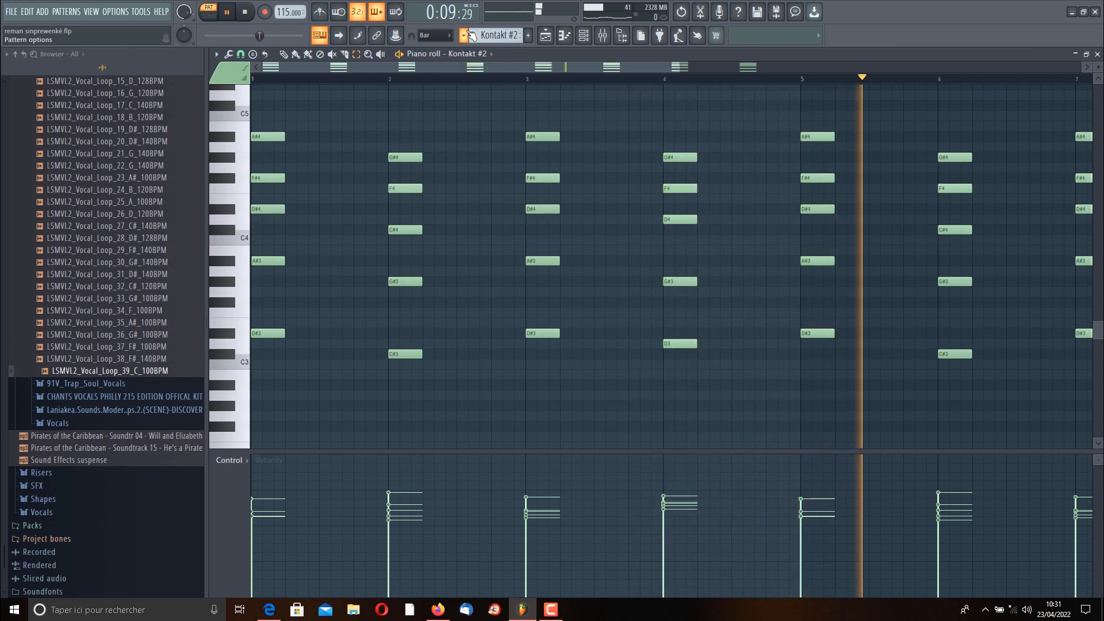
drag(599, 66, 556, 67)
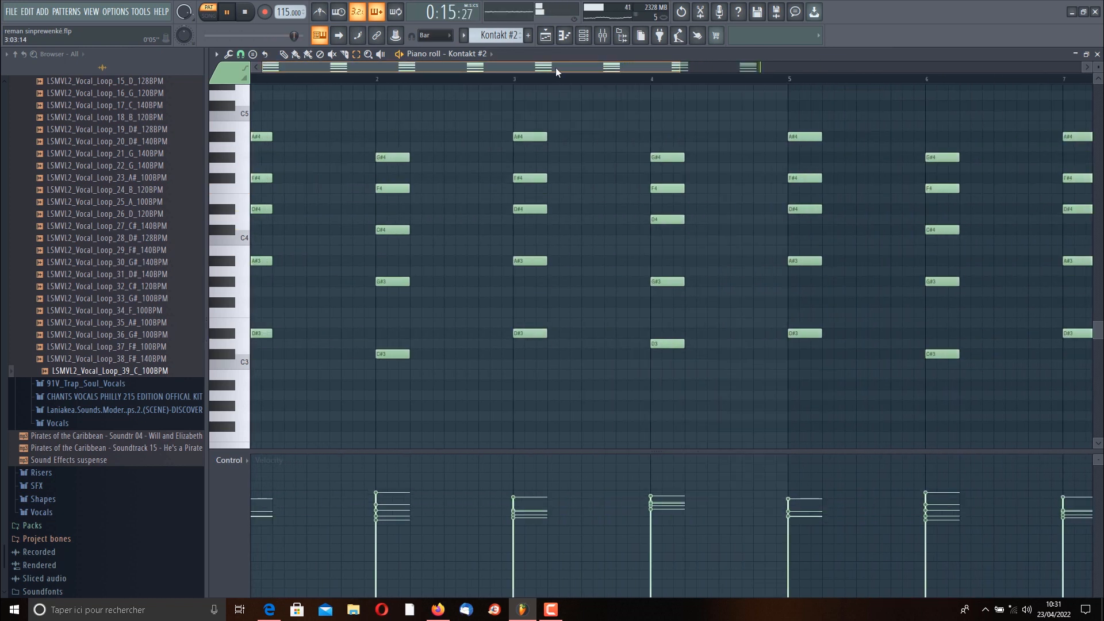
Select the JEB KLAP 5 pattern and open the JEB KLAP 5 channel's sampler settings to examine the clap sample.
click(586, 35)
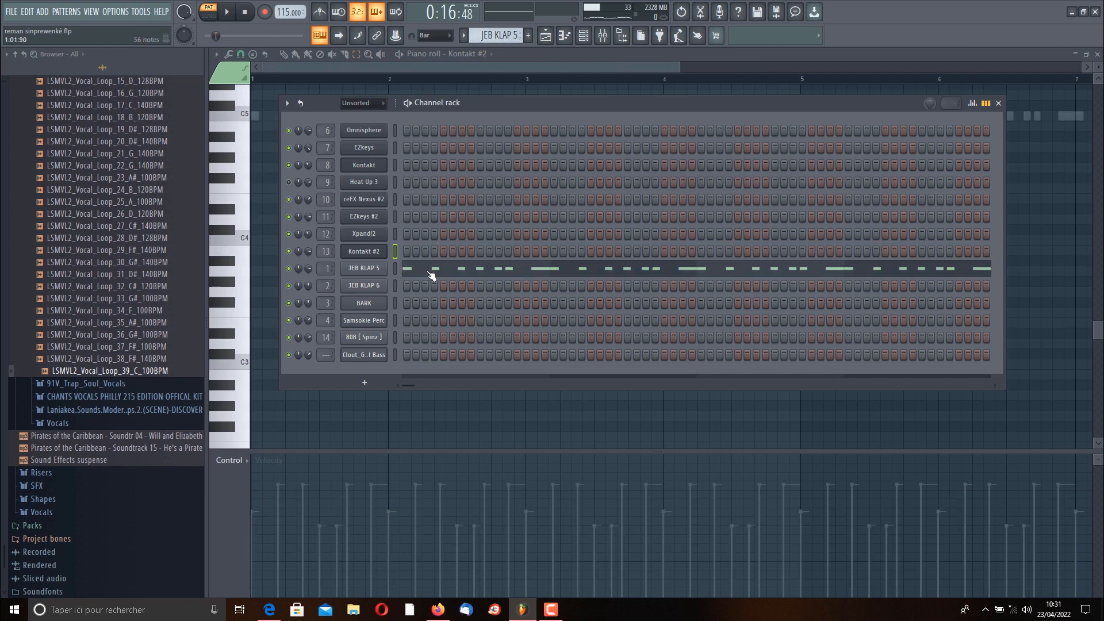
click(380, 269)
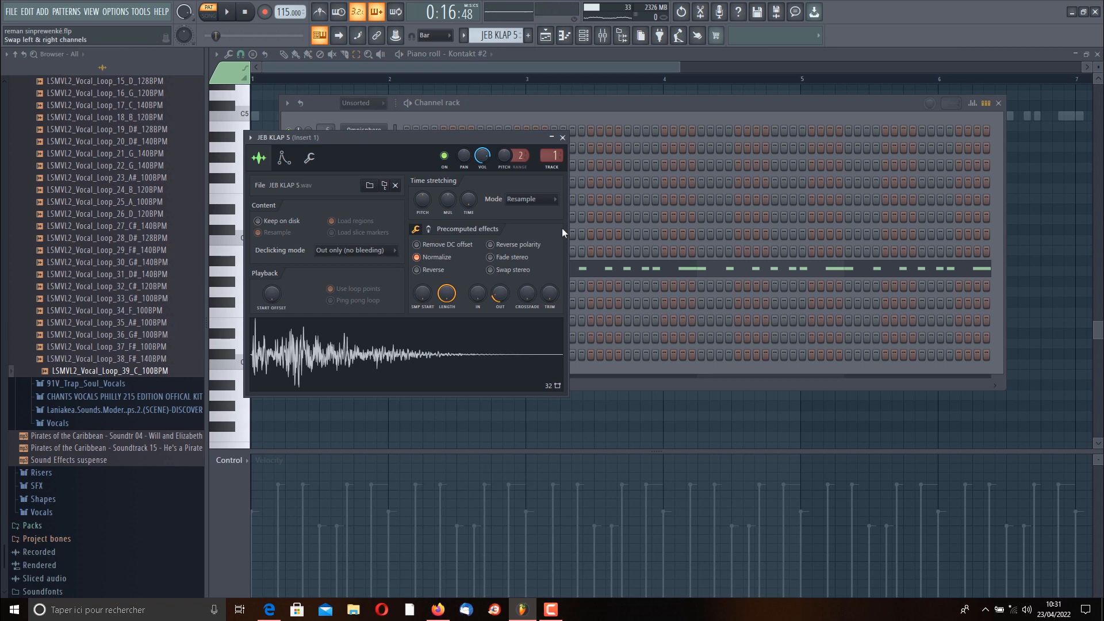
click(609, 100)
Open the JEB KLAP 5 notes in the piano roll, play the pattern through to its end, and pause playback.
click(568, 262)
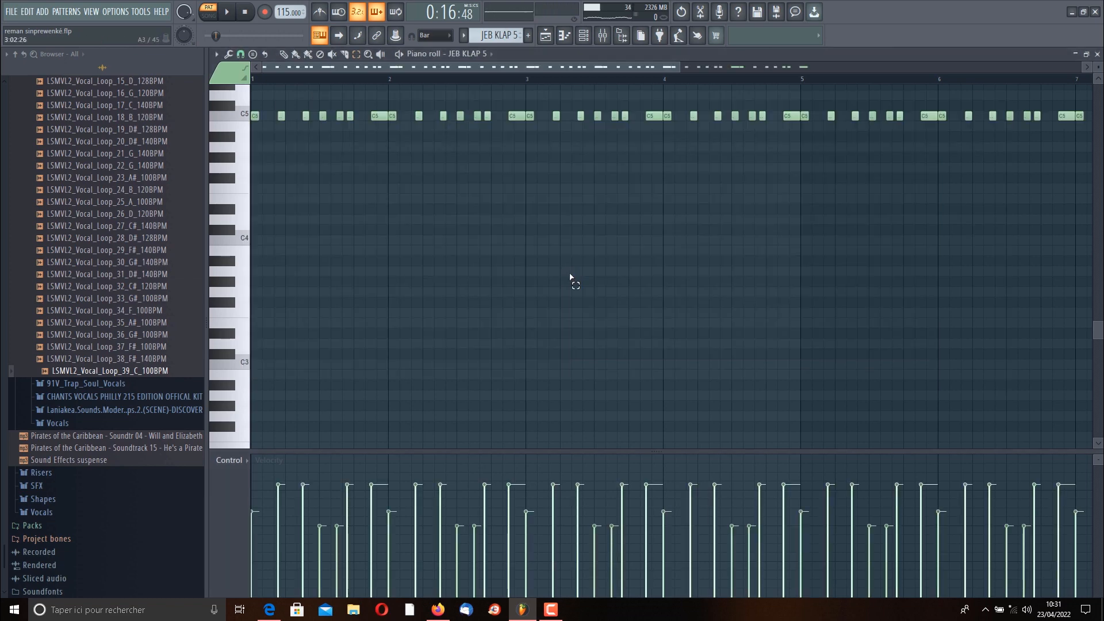
click(230, 13)
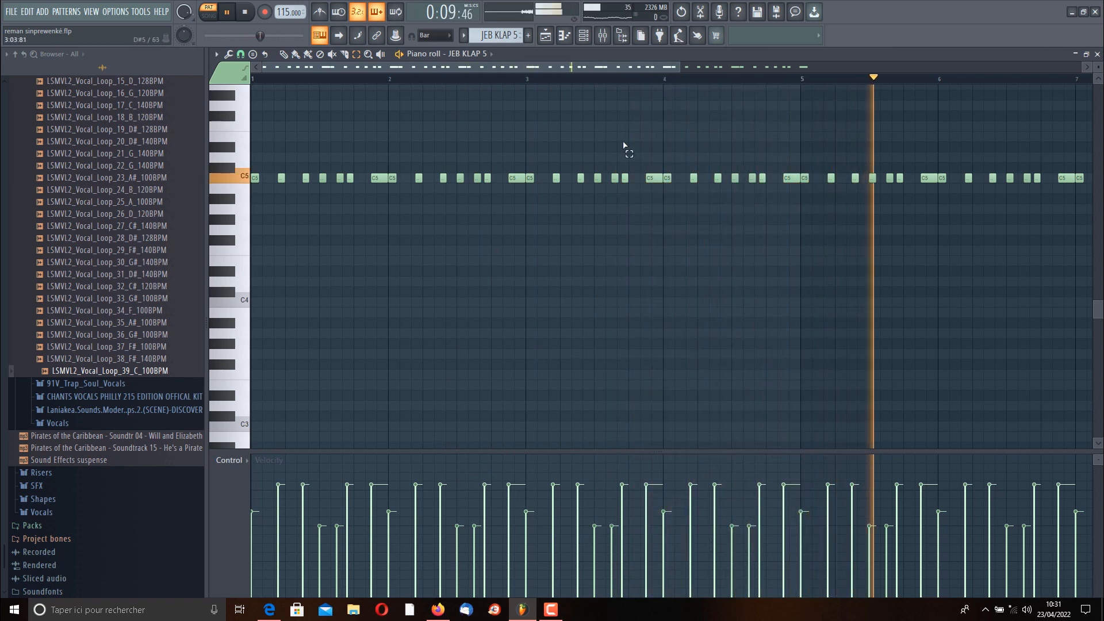
drag(612, 68, 763, 71)
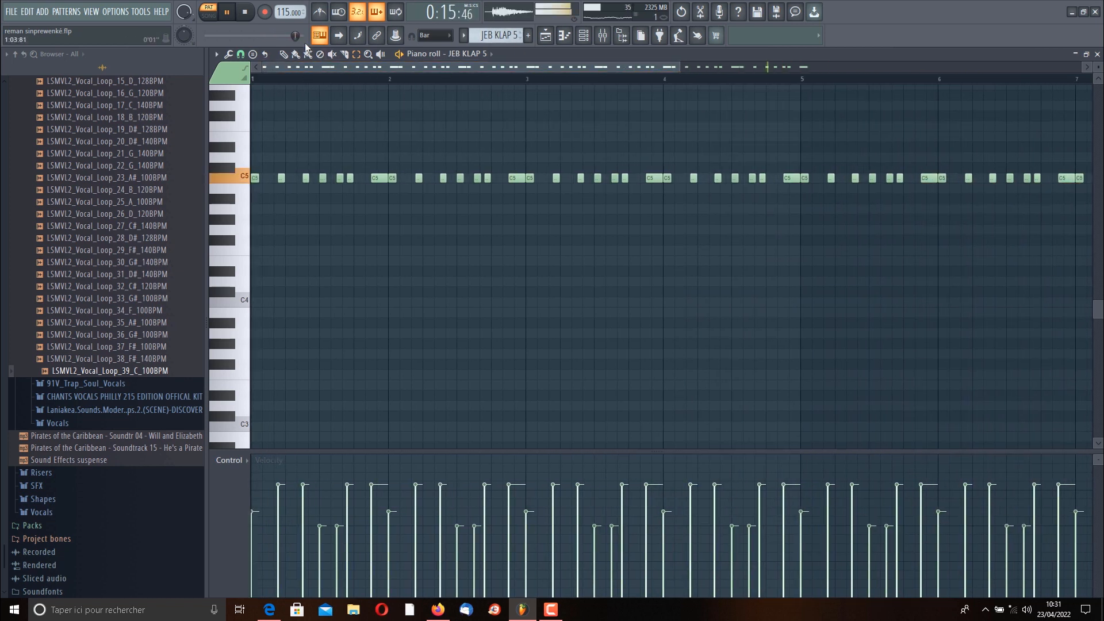
click(230, 15)
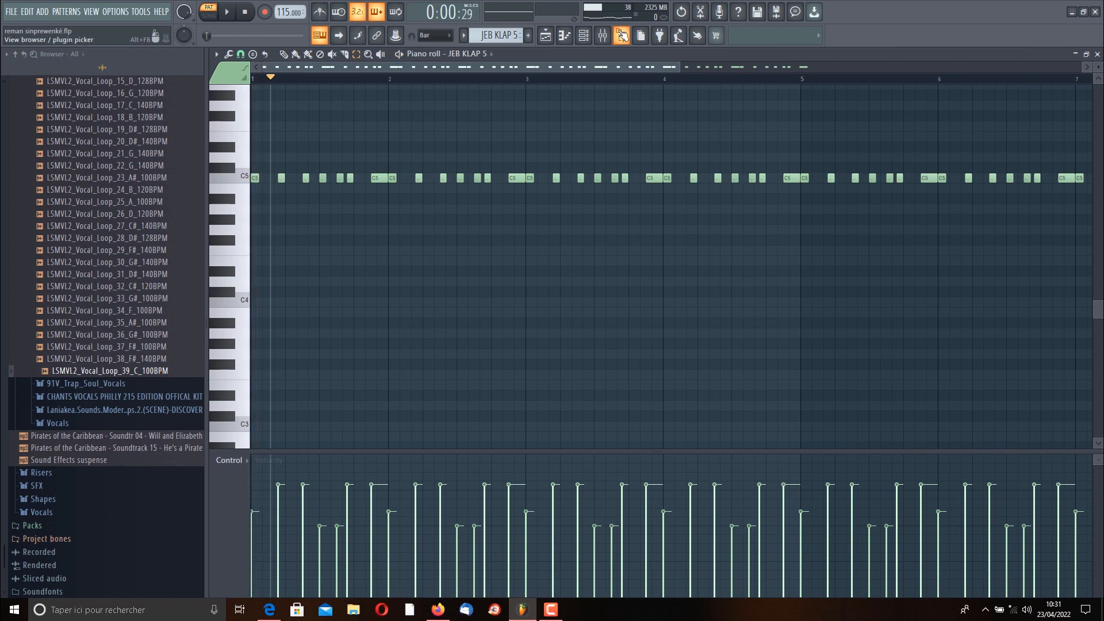
Select the JEB KLAP 6 pattern, open its notes in the piano roll, and play the pattern to its end.
click(585, 35)
drag(496, 36, 496, 30)
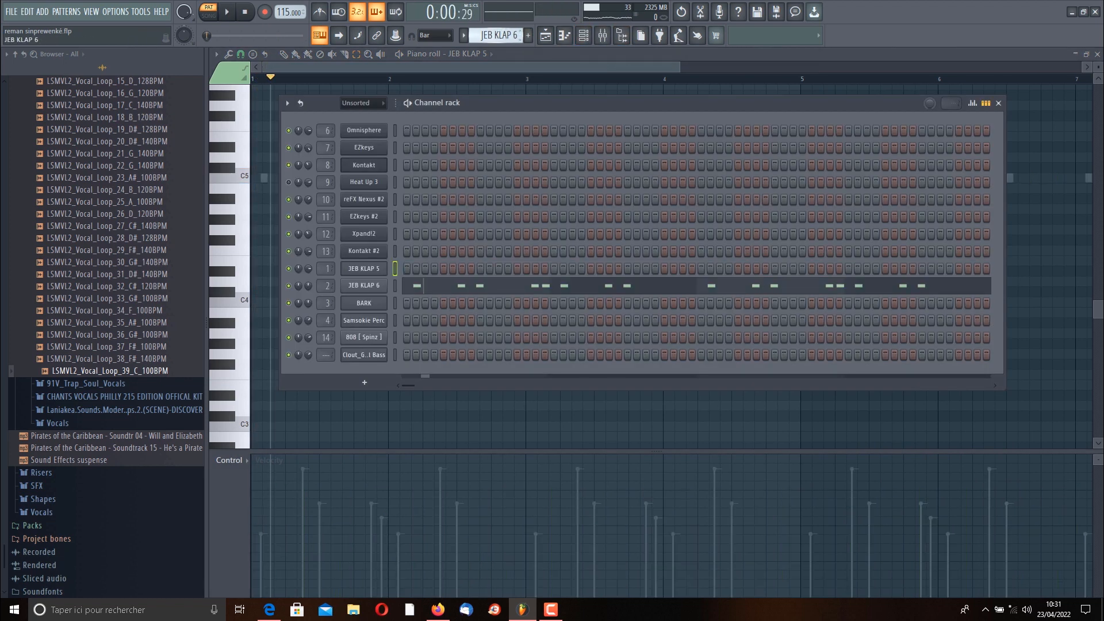
click(480, 288)
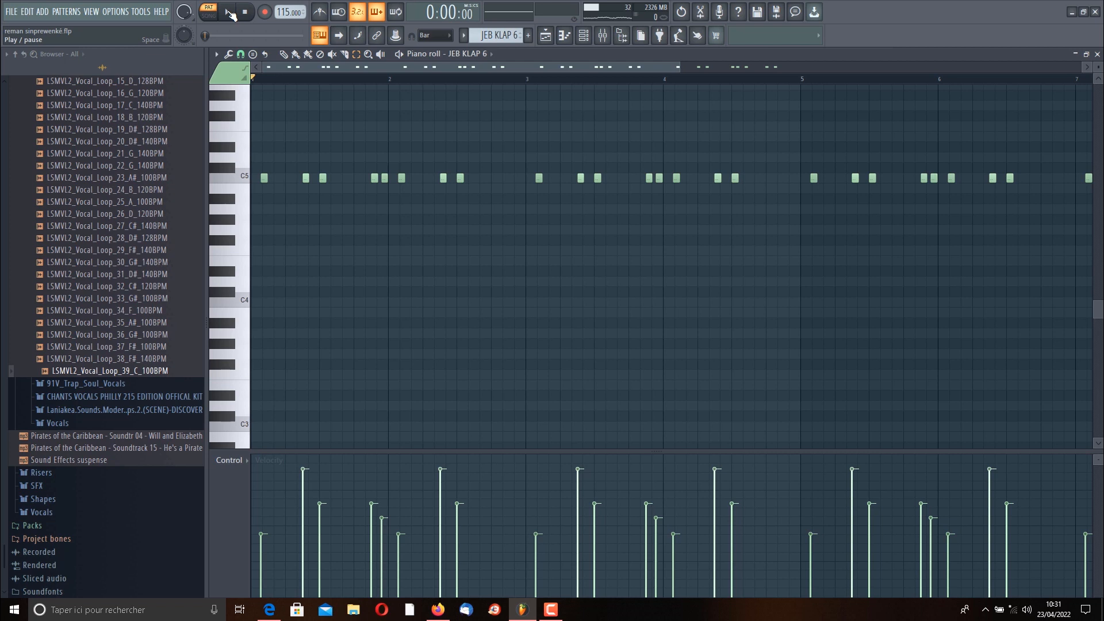
click(230, 13)
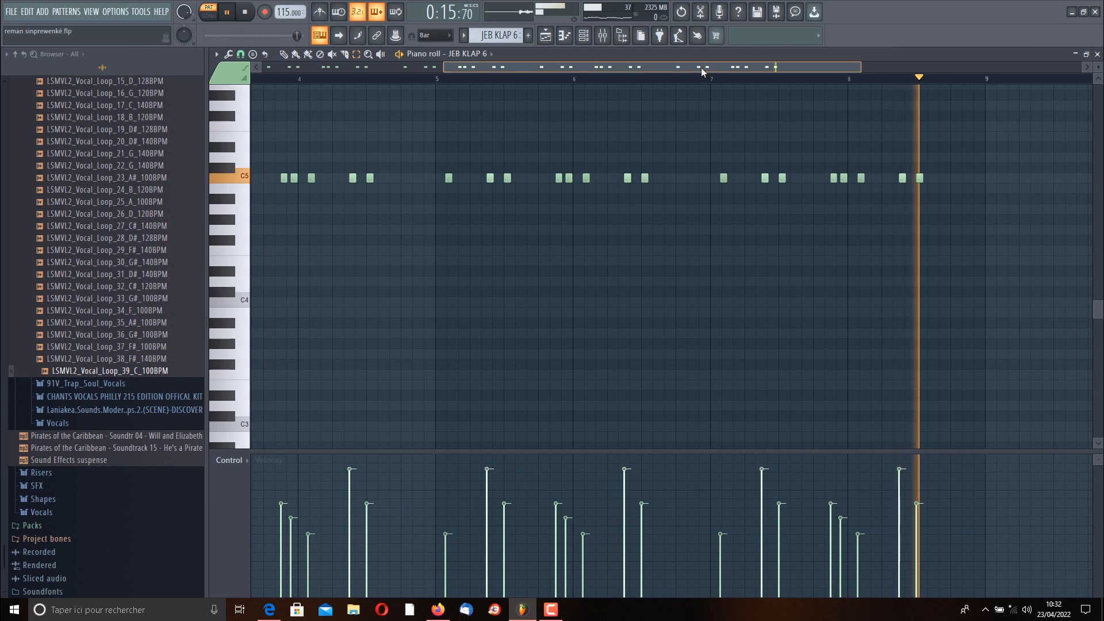
click(252, 12)
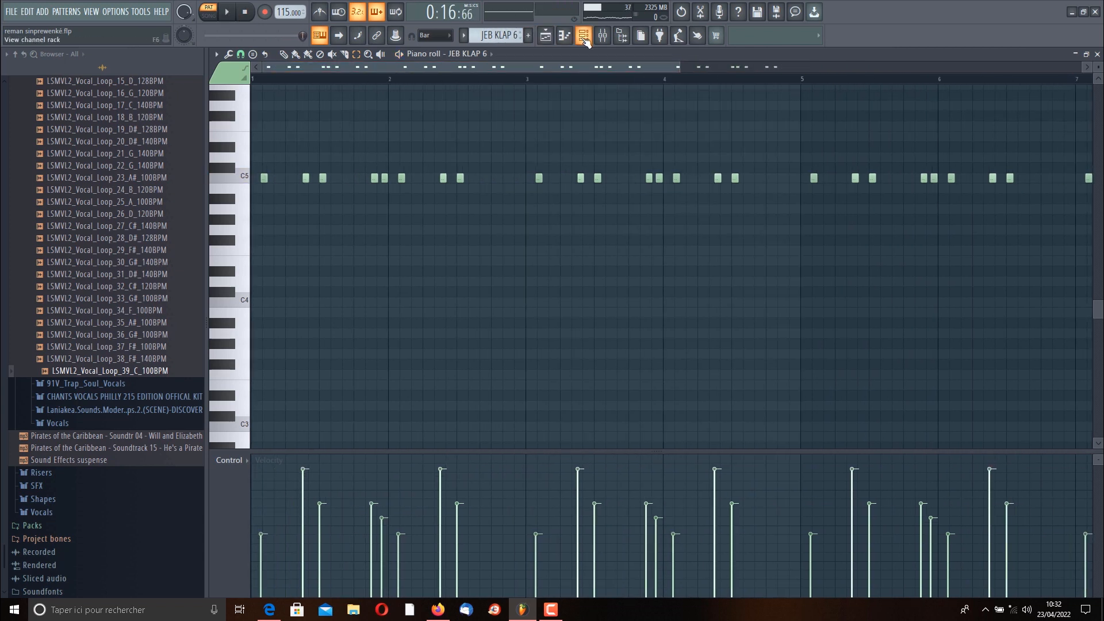
Select the BARK pattern and open the BARK channel's sampler settings to examine its sample.
click(585, 39)
drag(500, 36, 500, 30)
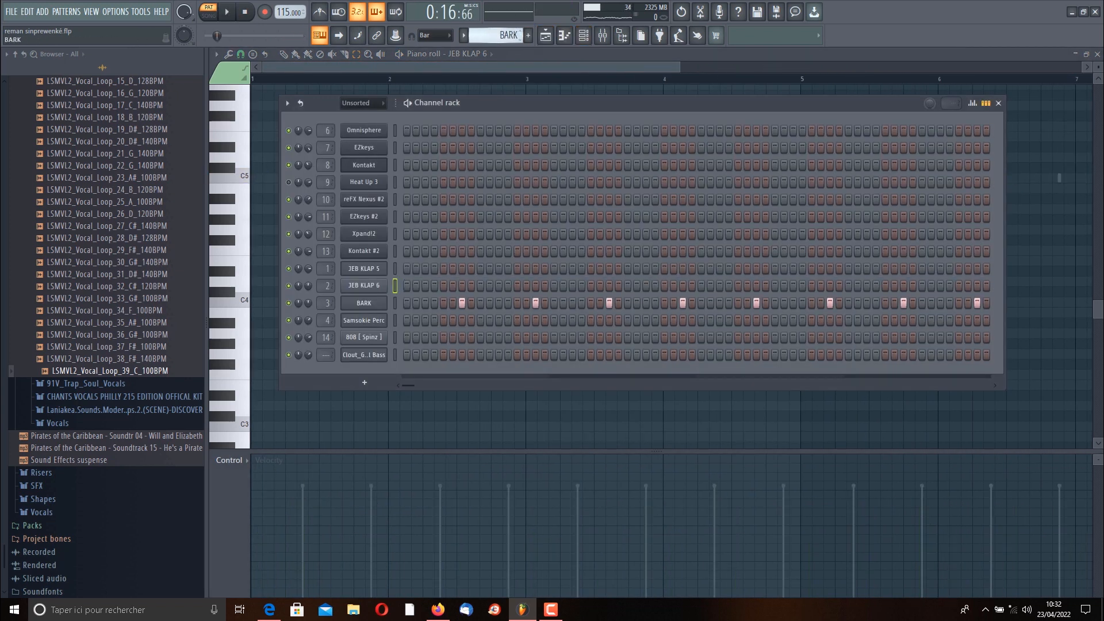
click(373, 307)
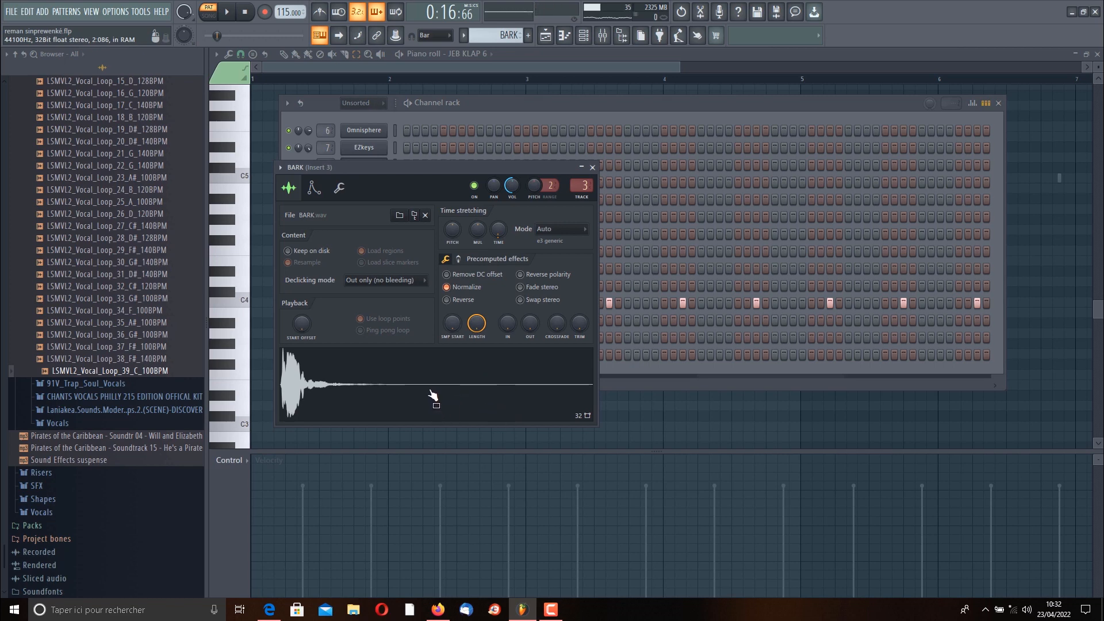
Return to the channel rack, play the BARK pattern's steps, and pause playback.
click(643, 105)
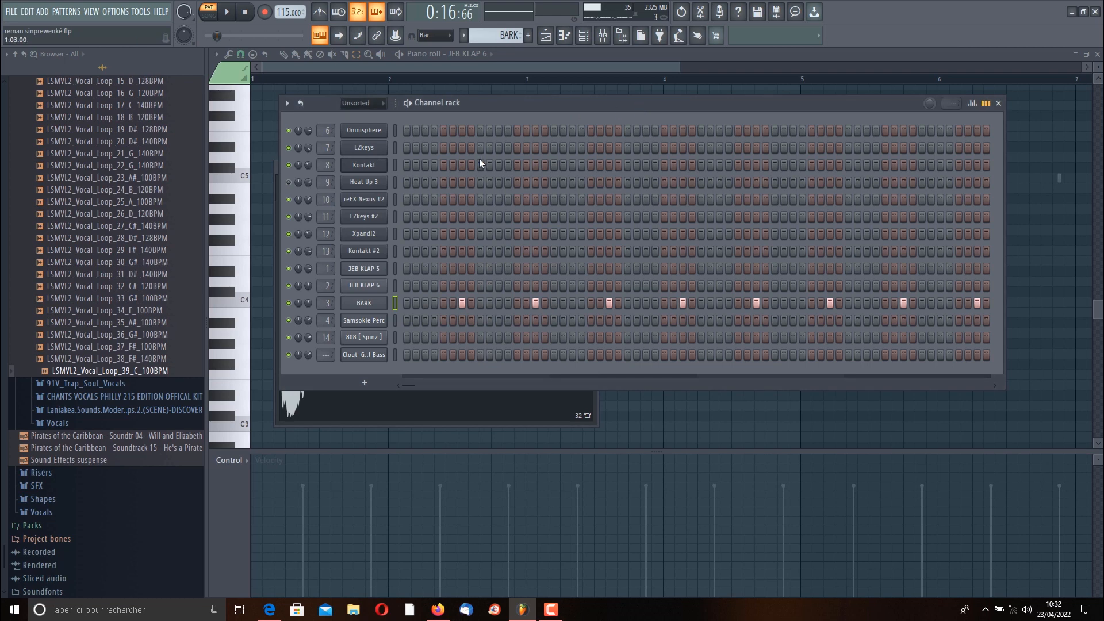
click(233, 12)
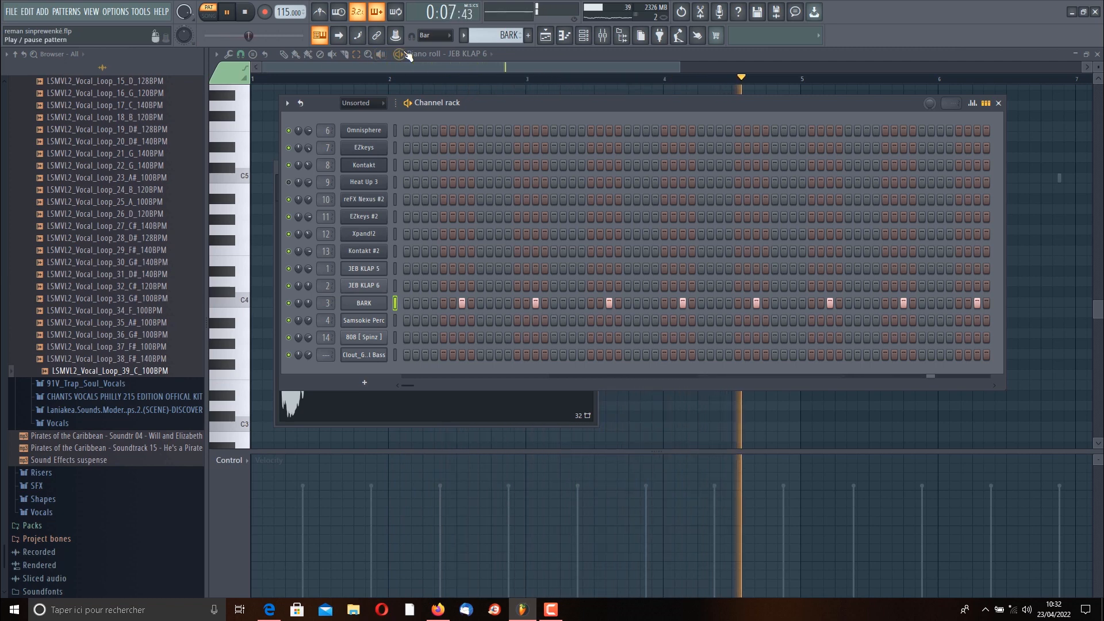
click(227, 12)
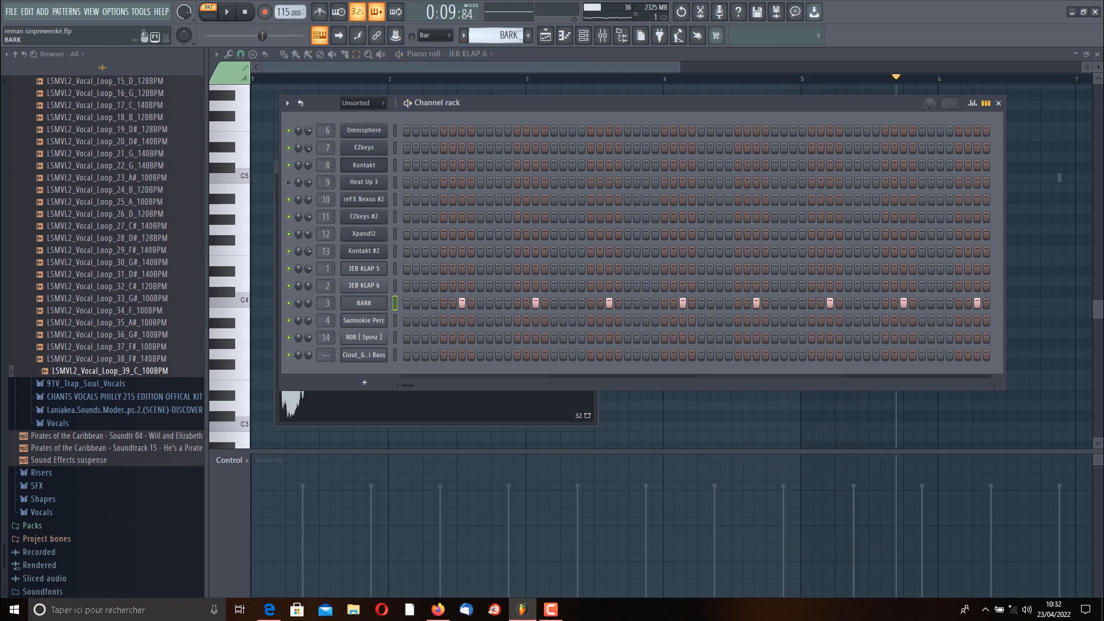
Select the Samsokie Perc pattern, open its notes in the piano roll, and play the pattern to its end.
drag(494, 36, 493, 56)
click(460, 326)
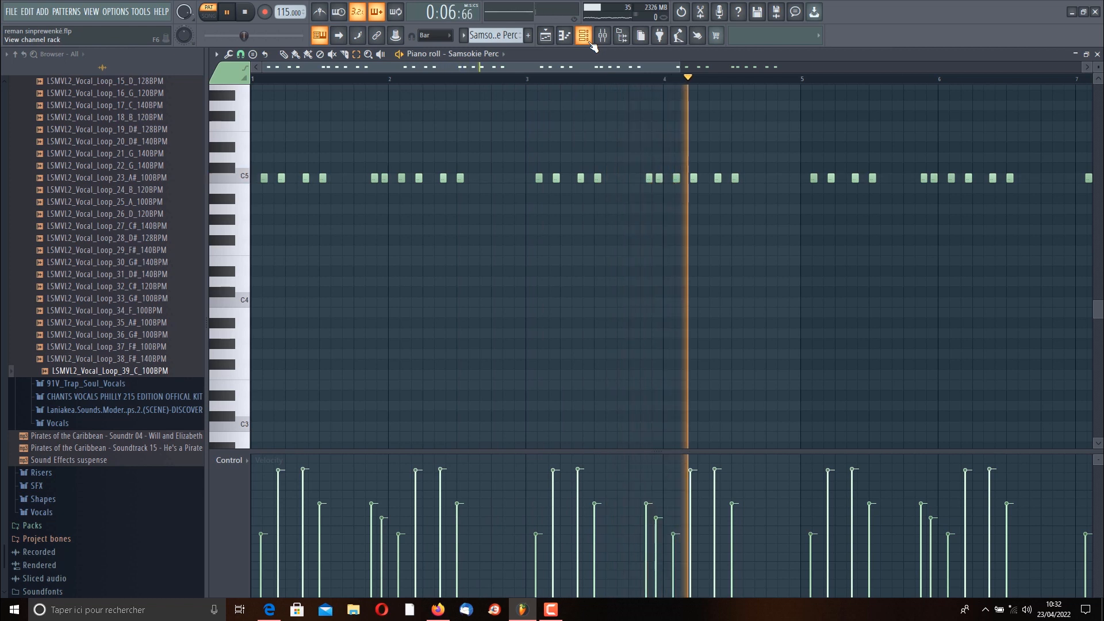
drag(564, 69, 736, 70)
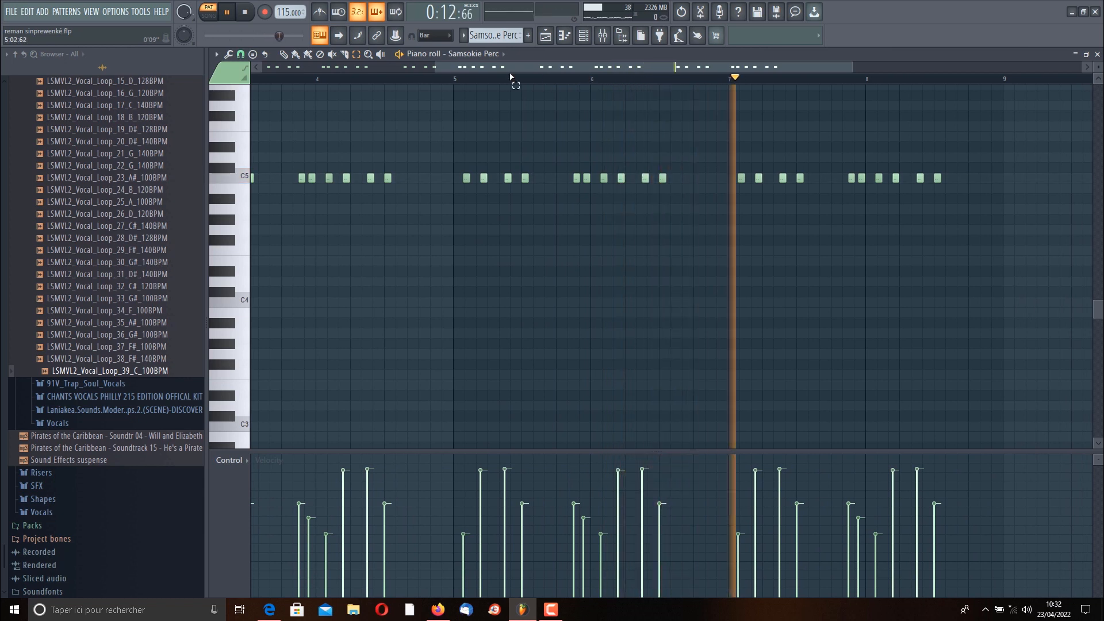
drag(510, 68, 338, 67)
click(230, 13)
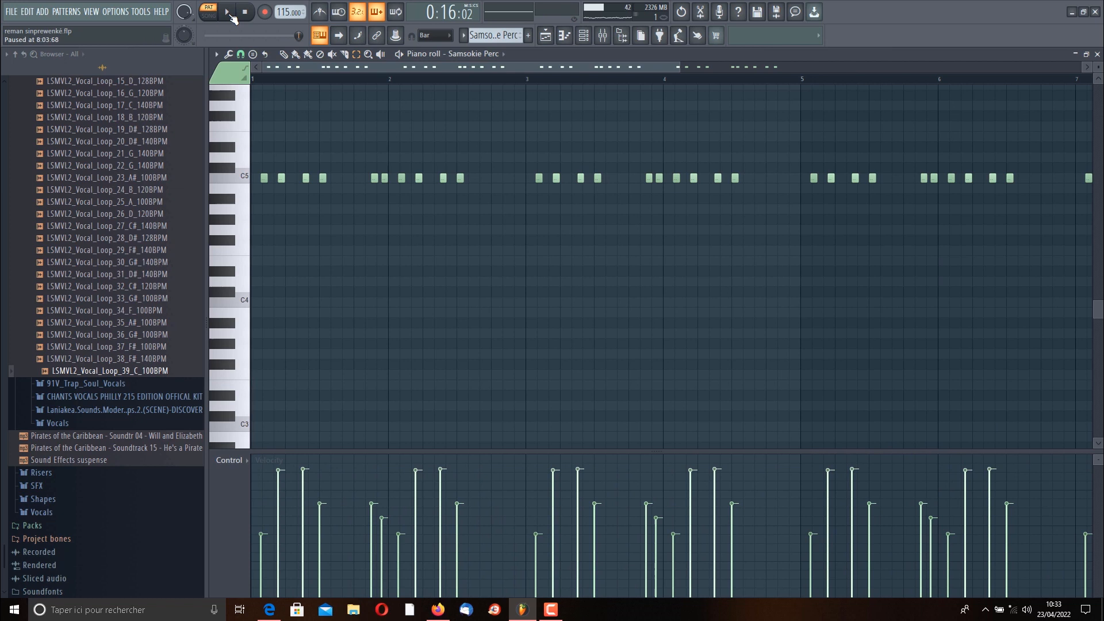
Select the 808 [ Spinz ] pattern and open the 808 [ Spinz ] channel's sampler settings to examine the bass sample.
click(584, 36)
drag(476, 33, 476, 40)
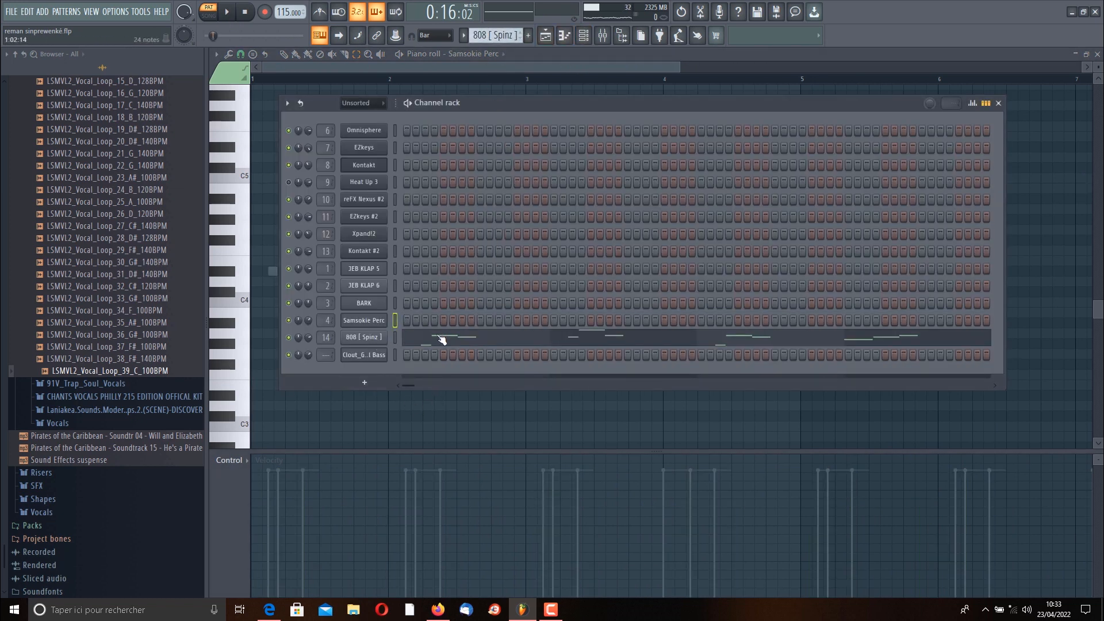
click(371, 339)
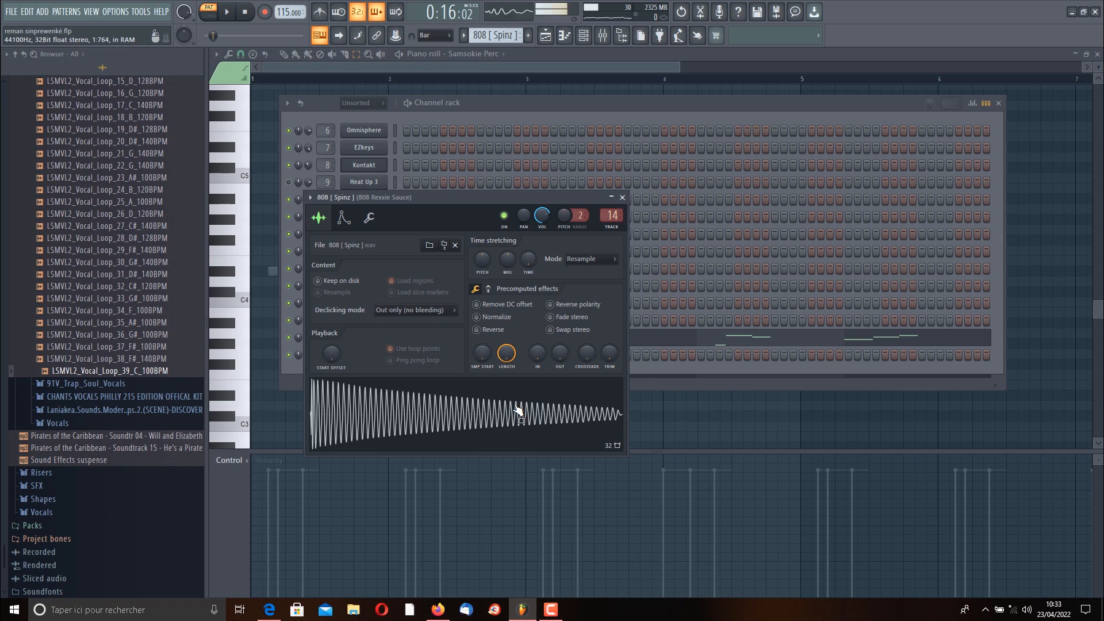
Open the 808 [ Spinz ] notes in the piano roll, play the pattern through to its end, and pause playback.
click(561, 99)
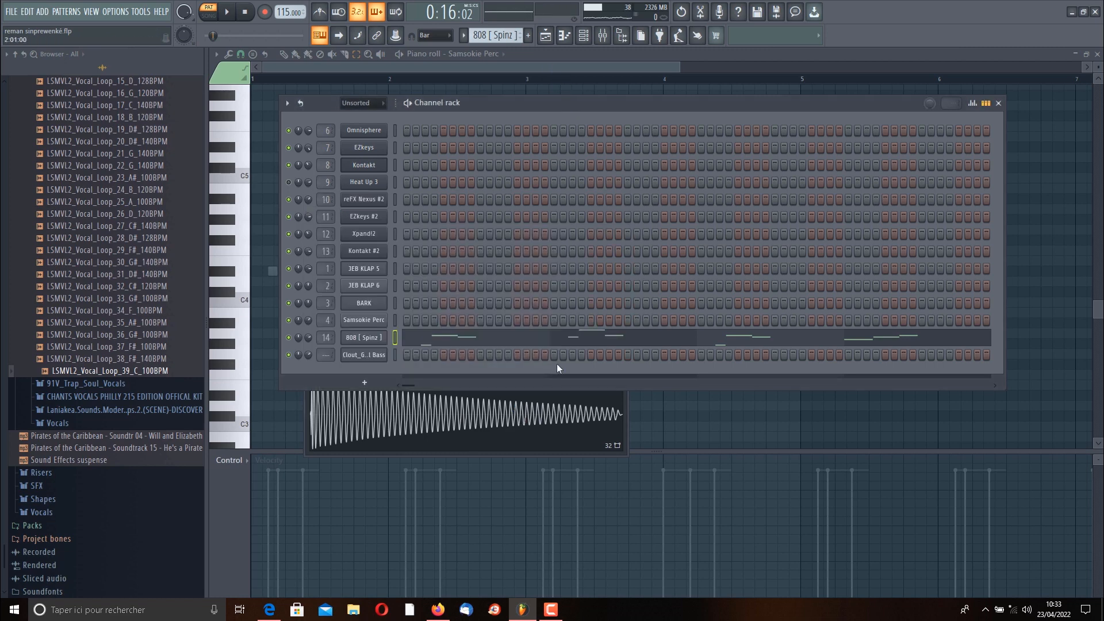
click(561, 344)
scroll(404, 136, up, 3)
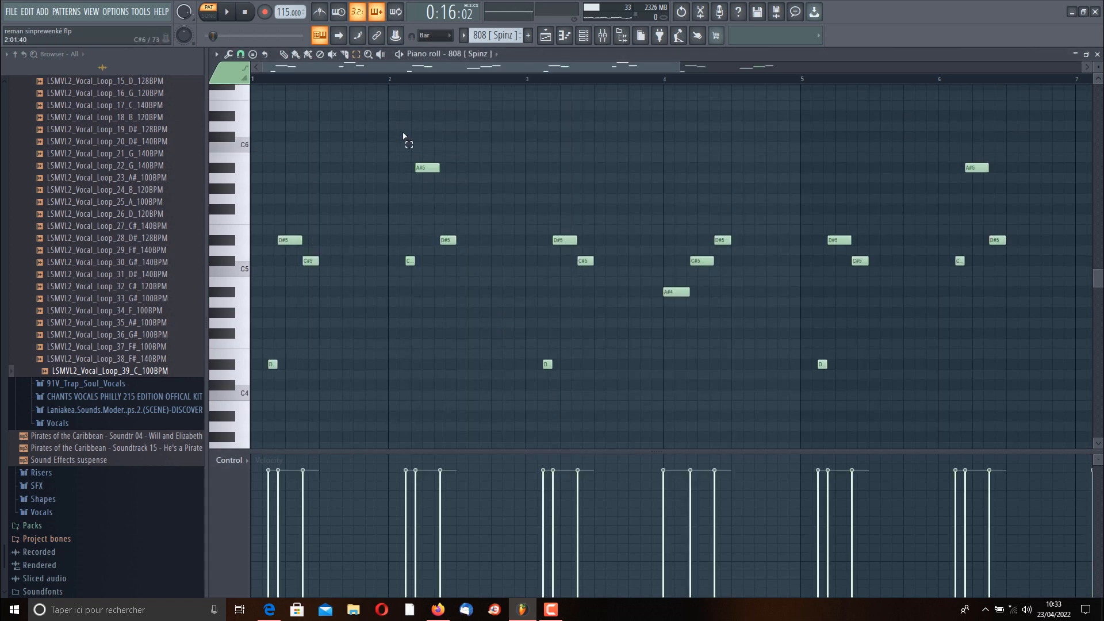
click(250, 14)
key(space)
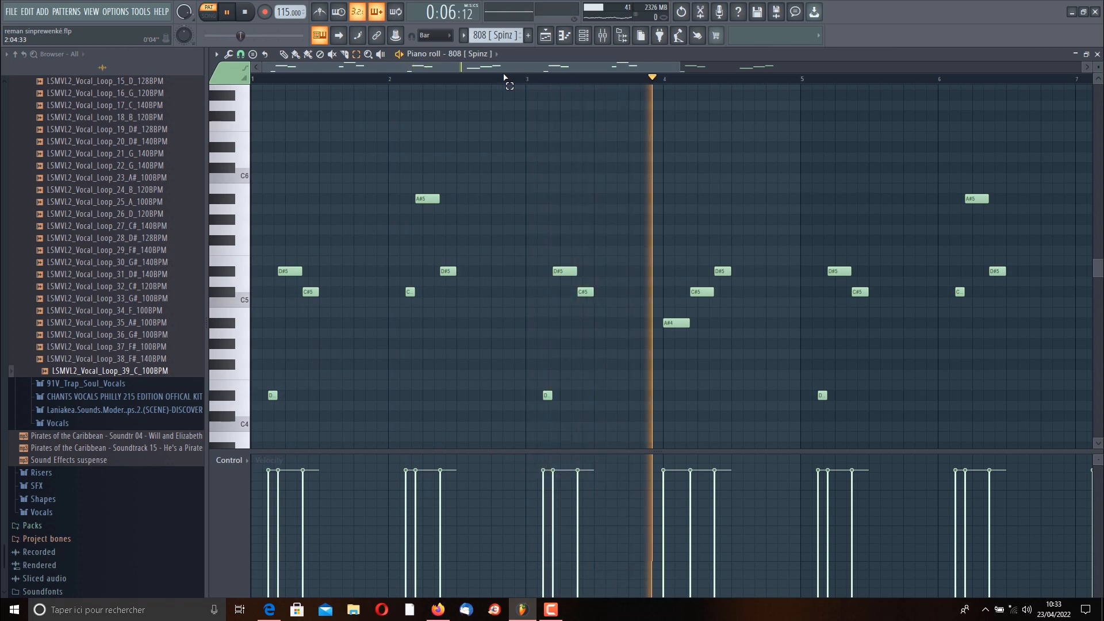
drag(506, 67, 699, 67)
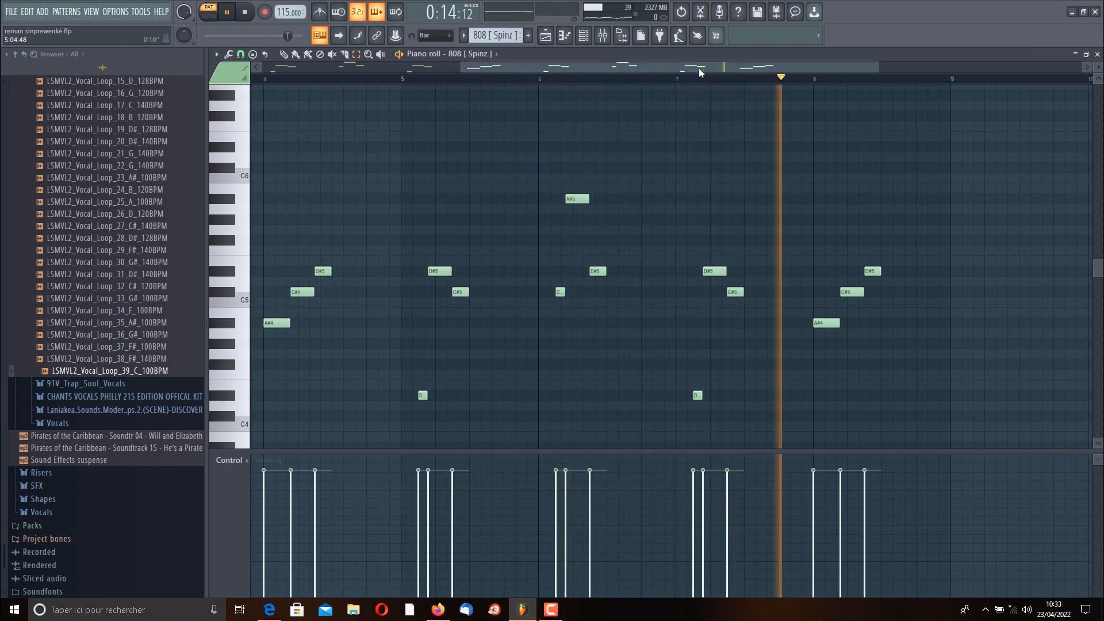
drag(698, 68, 459, 60)
key(space)
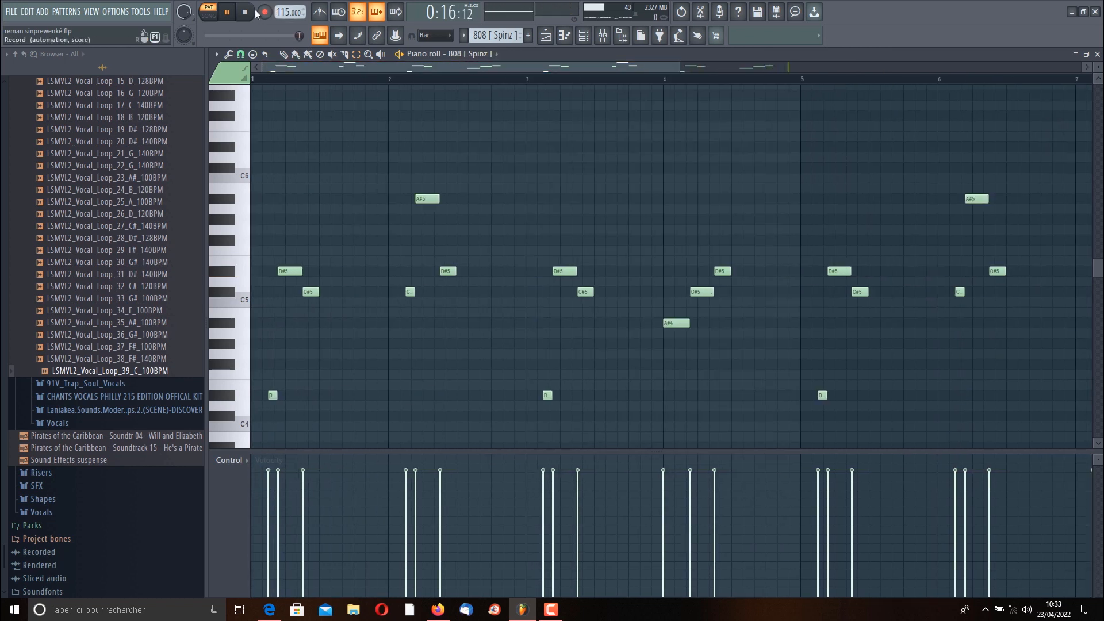
Go back to the channel rack and select the EZkeys pattern.
click(549, 40)
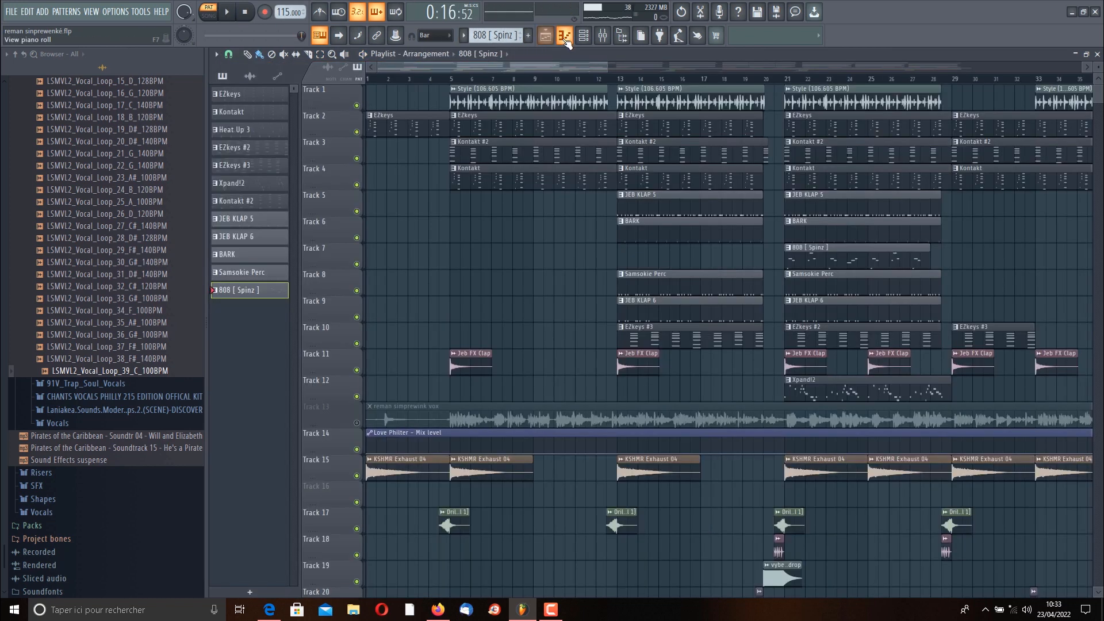
click(549, 40)
click(584, 38)
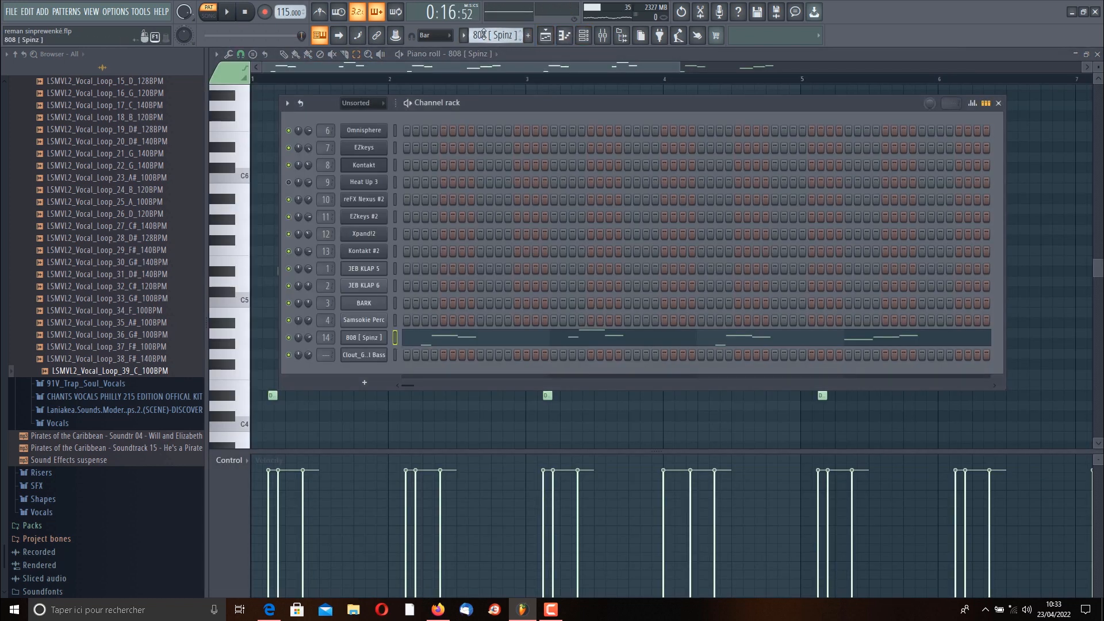
scroll(495, 35, up, 2)
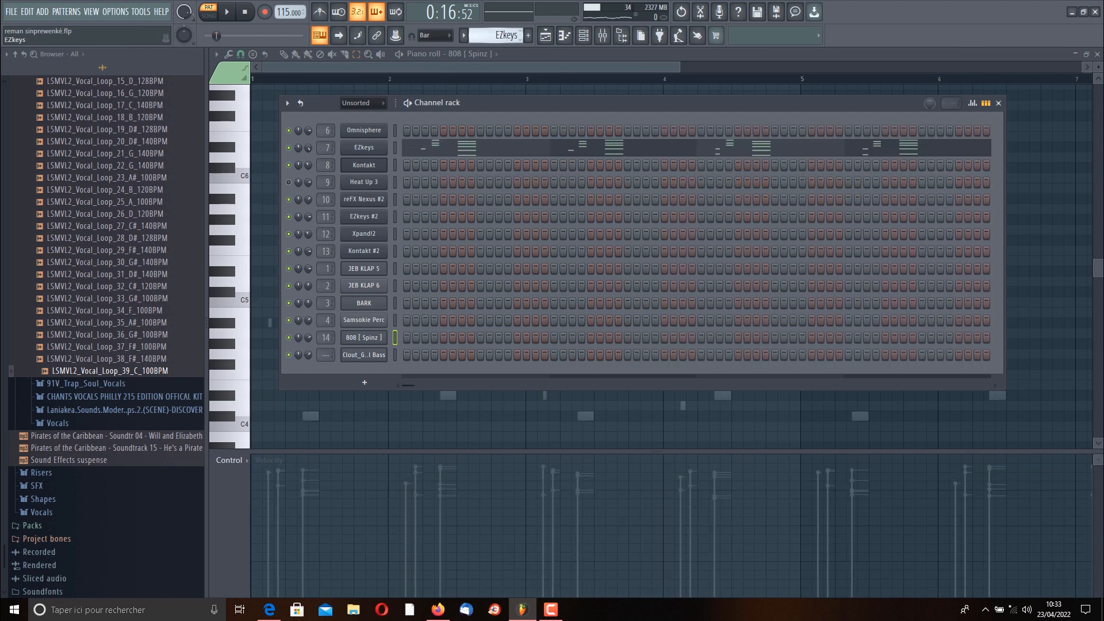
Open the playlist, place the song position at bar 5, and select bars 5 through 12 on the timeline.
click(546, 37)
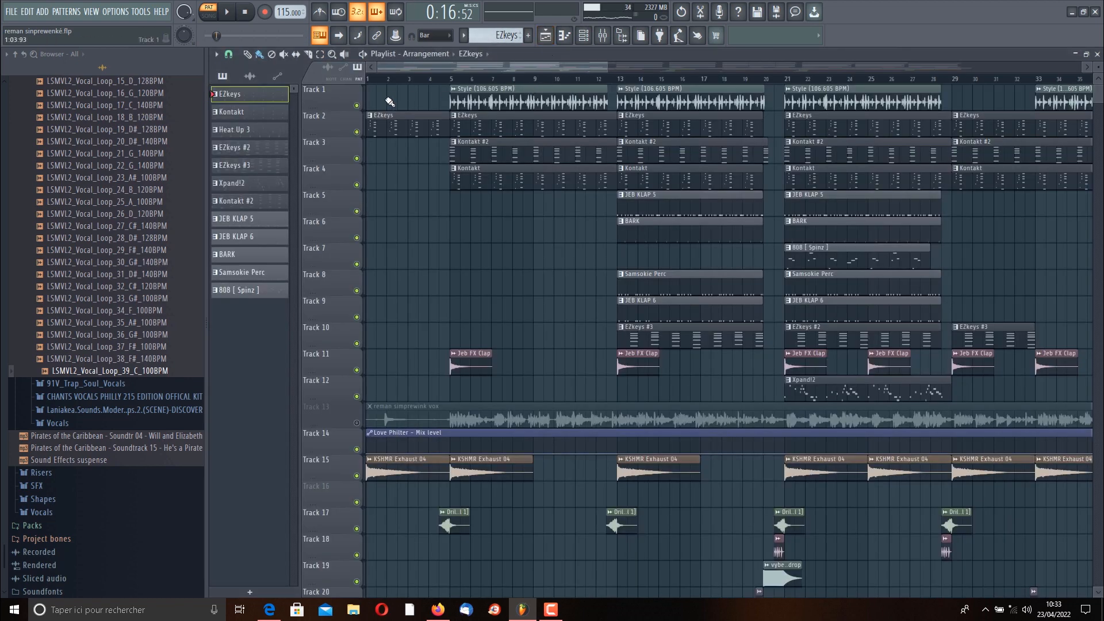
click(453, 82)
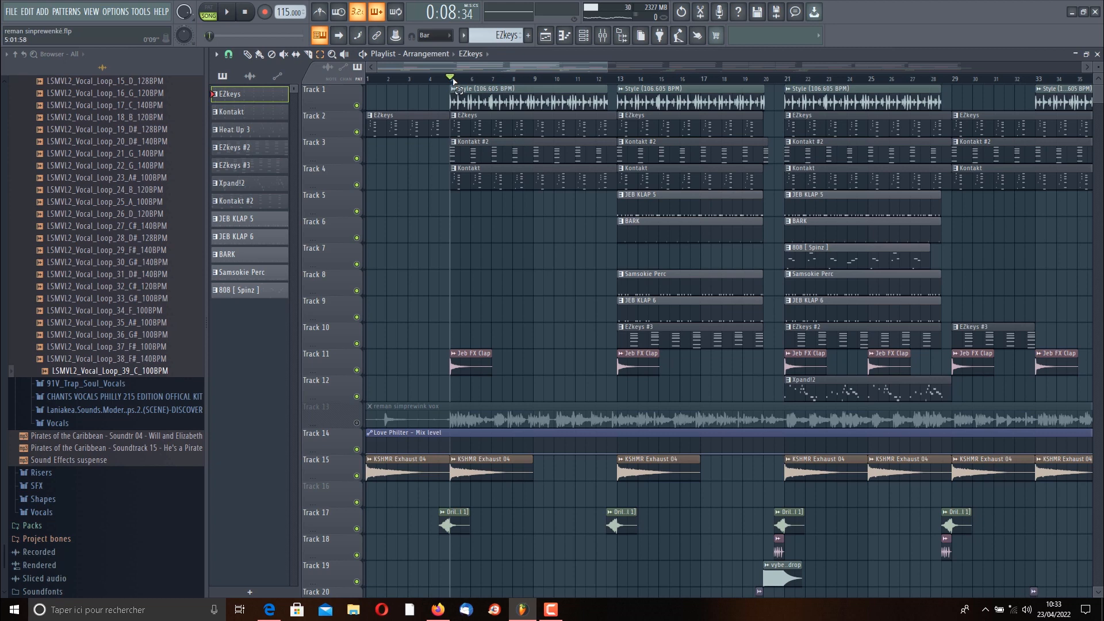
drag(453, 81, 620, 81)
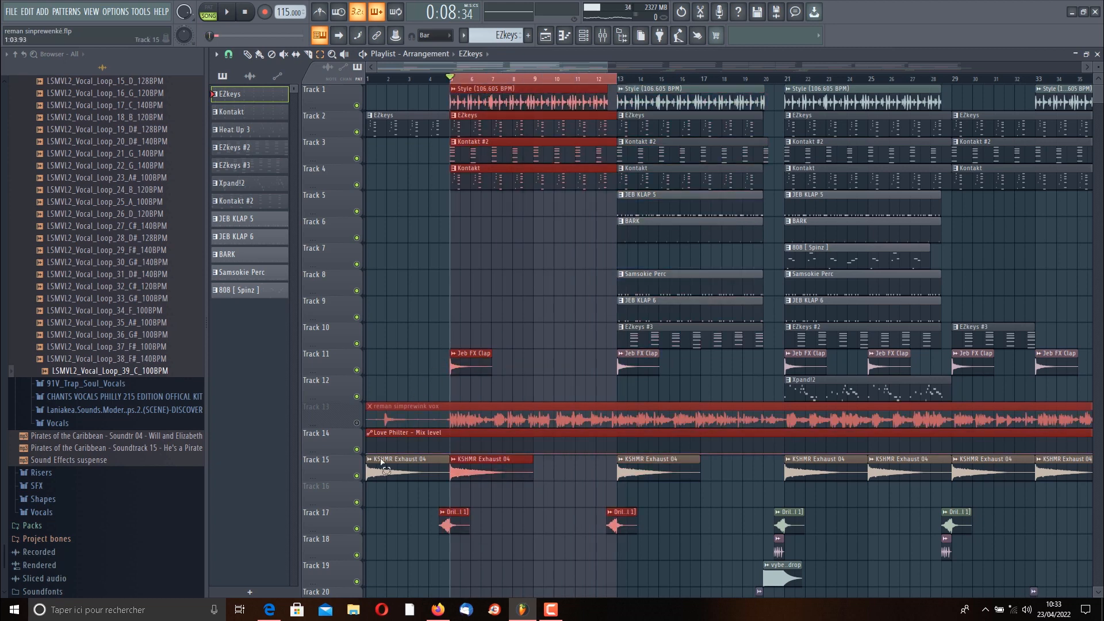
Solo Track 1 with Track 14 also enabled, play the selected bars of the Style loop, and stop playback.
right_click(357, 106)
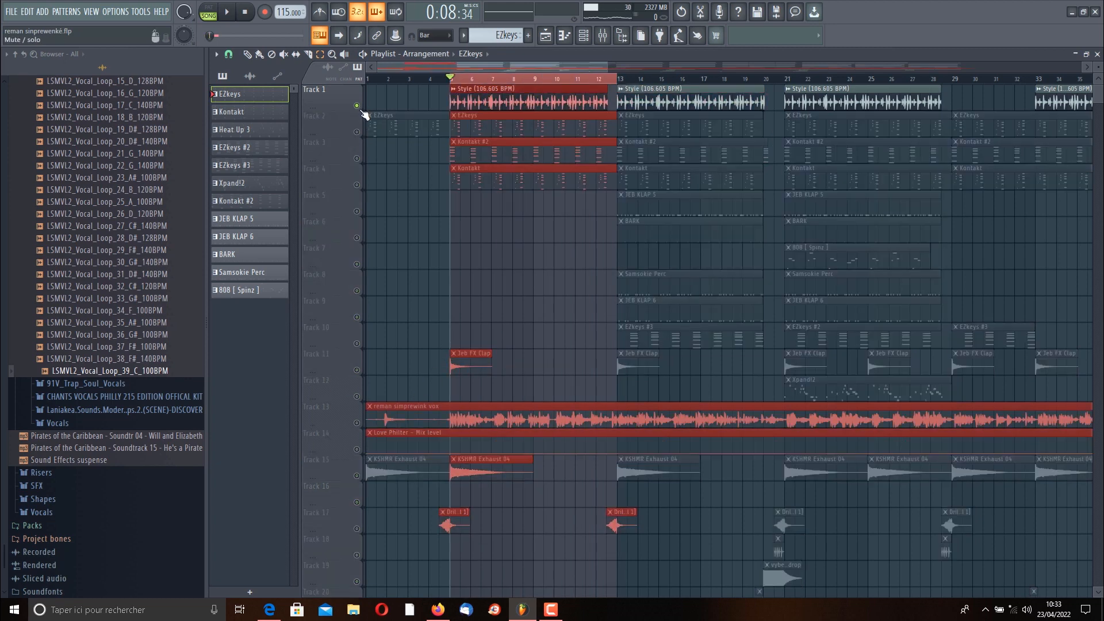
click(357, 449)
click(227, 11)
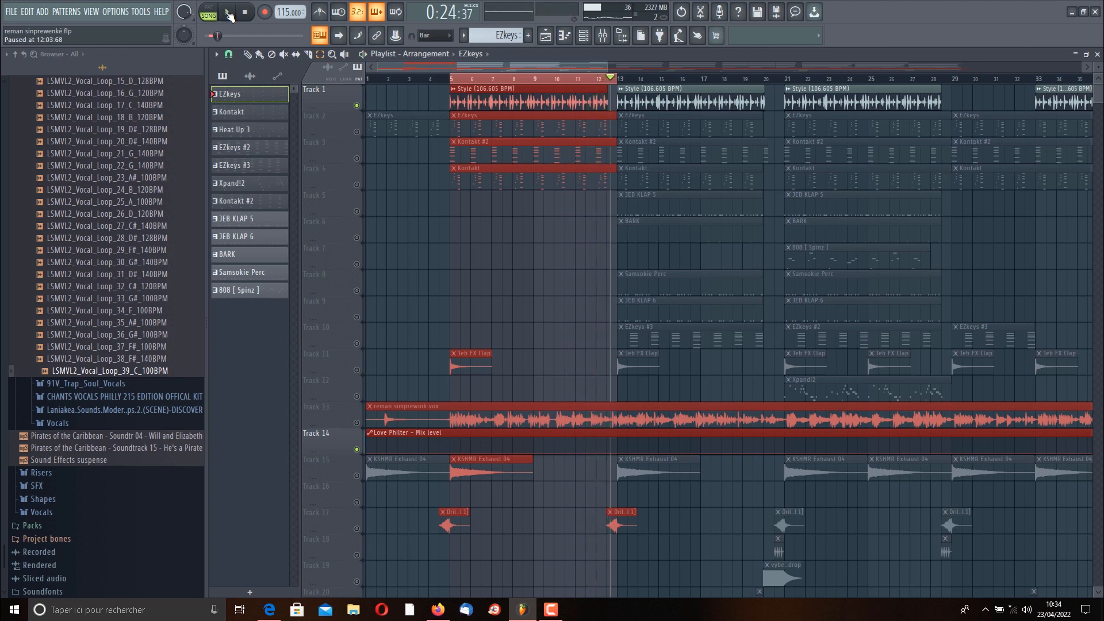
click(245, 14)
click(246, 14)
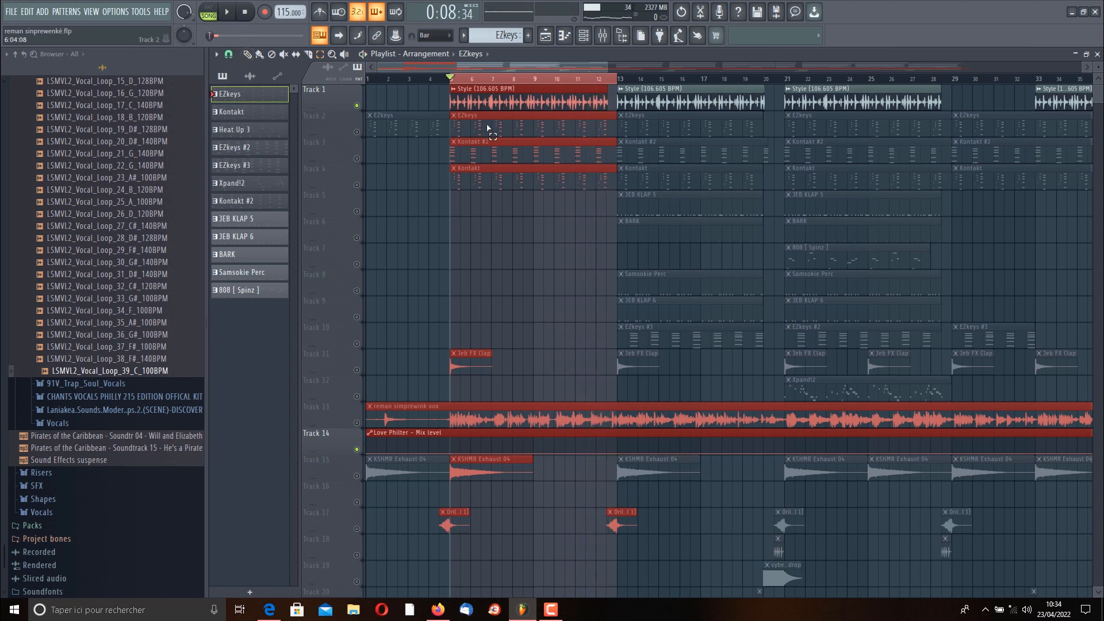
Unsolo Track 1, mute the vocal on Track 13, and clear the time selection.
right_click(358, 106)
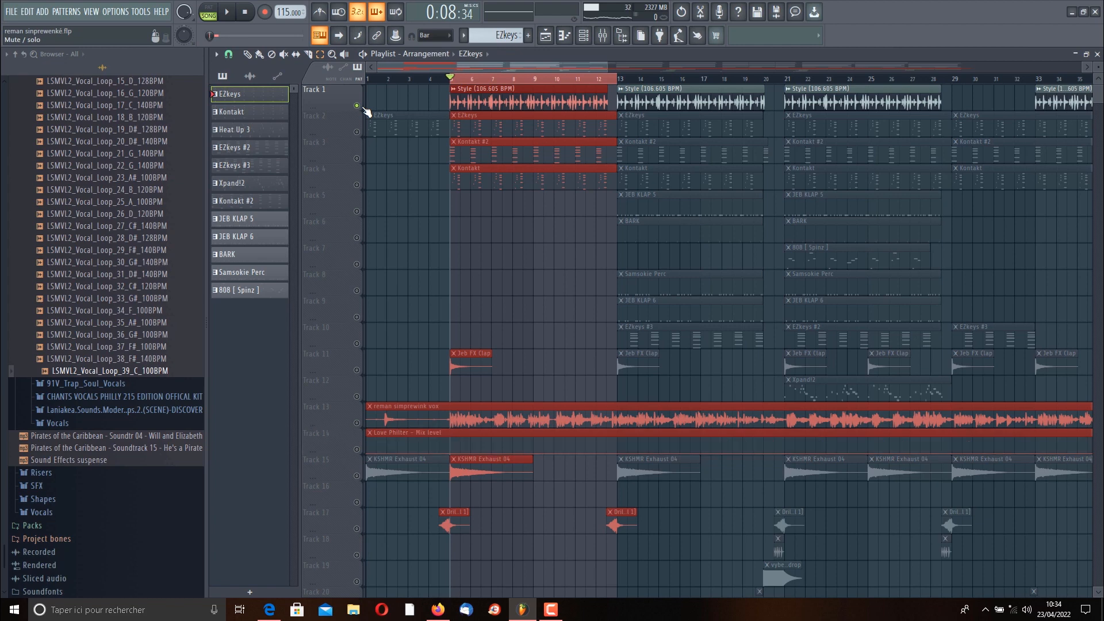
right_click(362, 107)
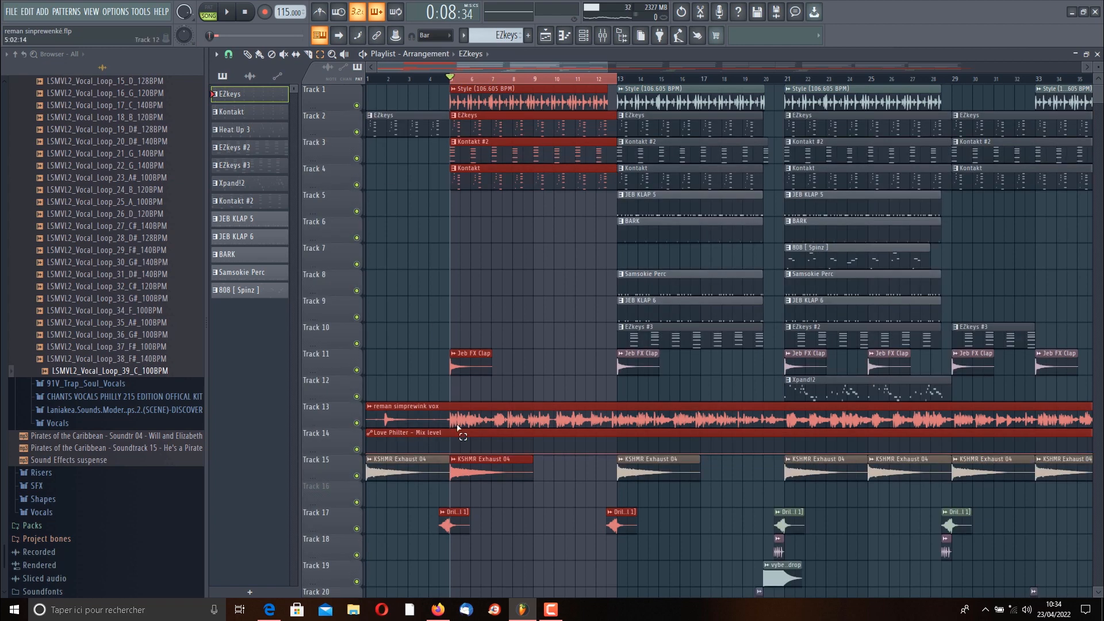
click(357, 424)
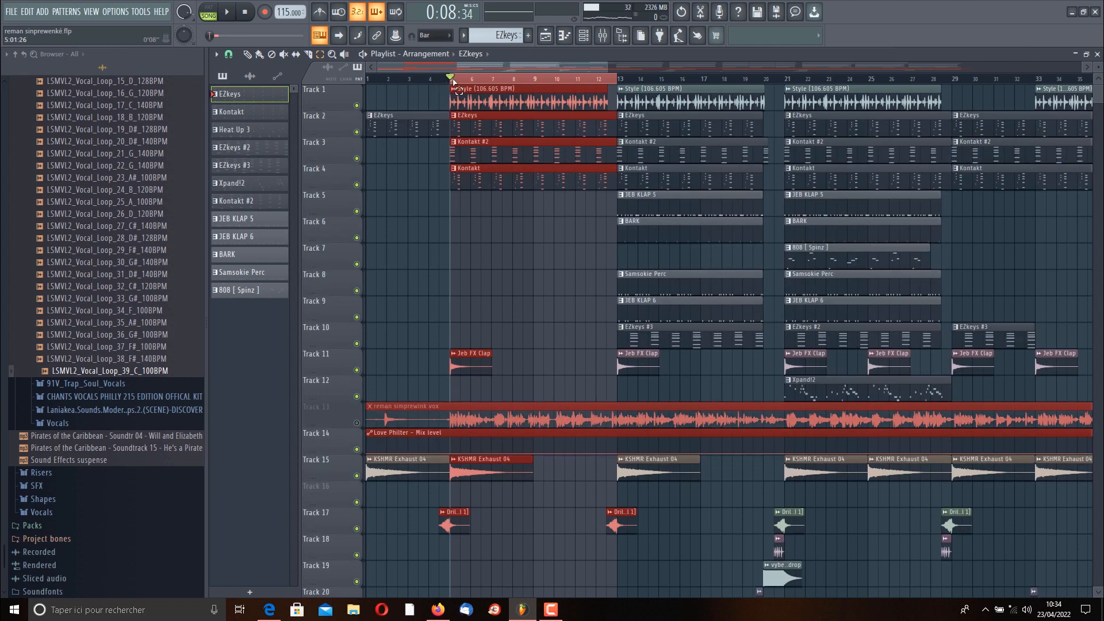
click(456, 82)
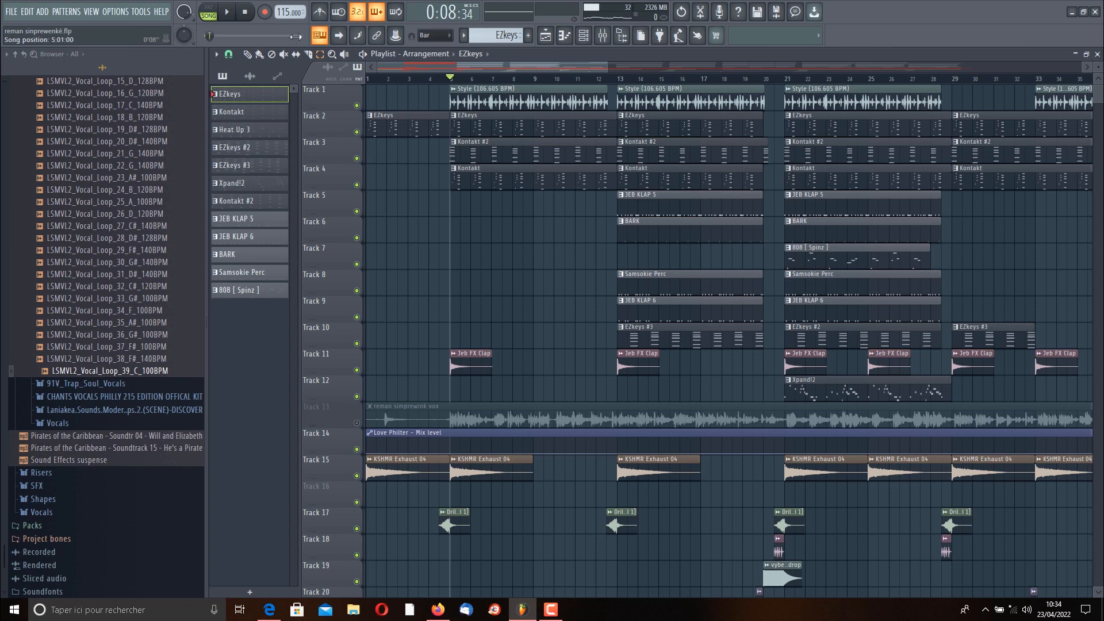
Play the arrangement briefly from the beginning of the song and stop playback.
scroll(510, 299, down, 1)
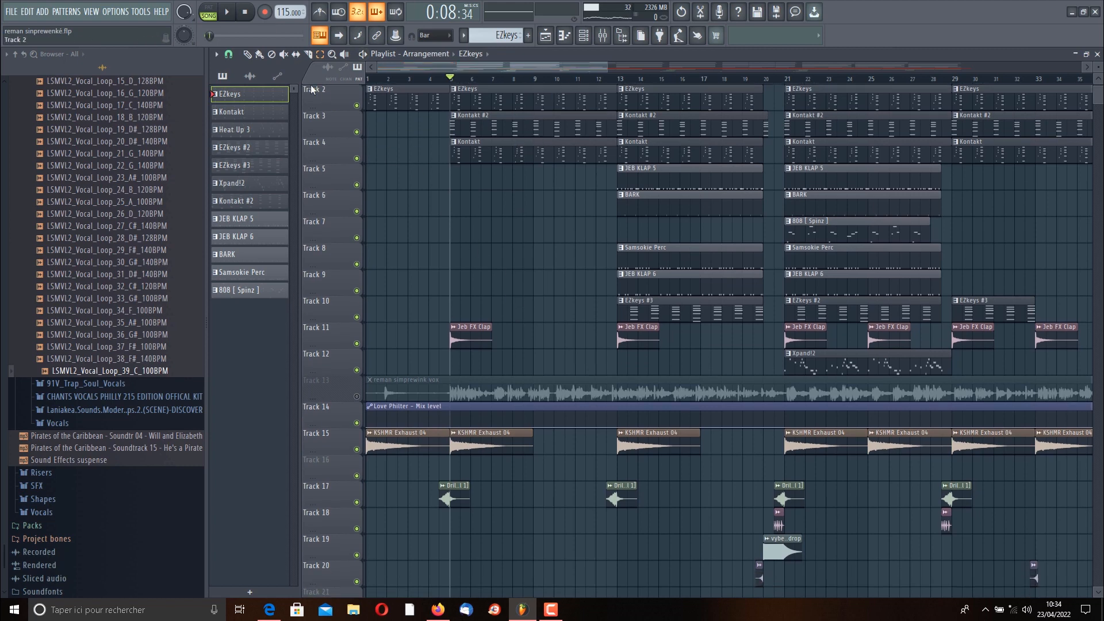
click(245, 12)
click(229, 12)
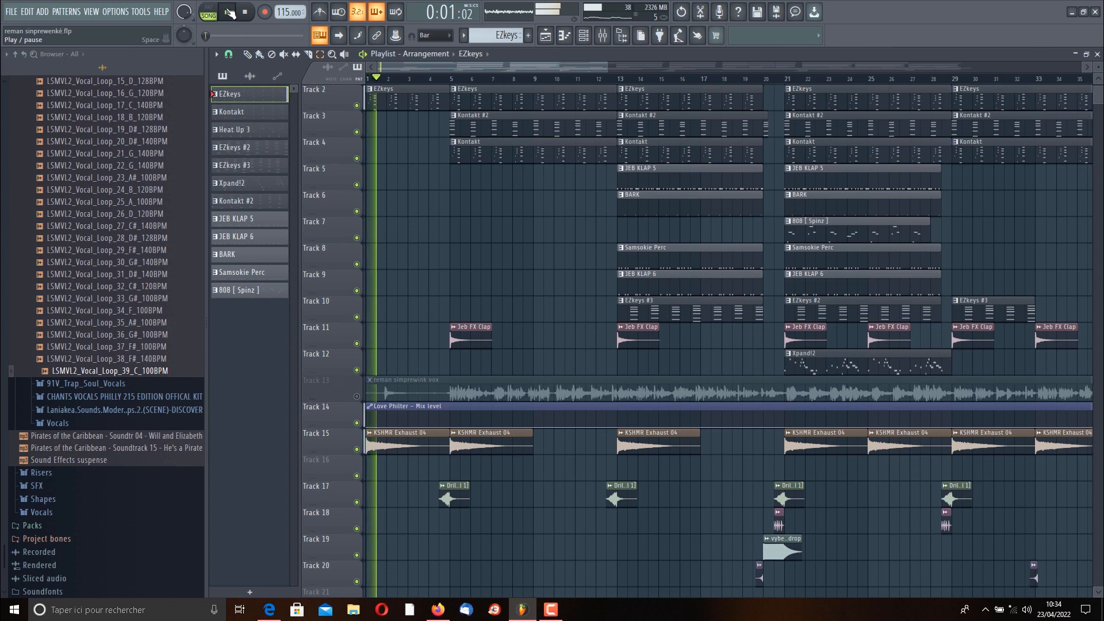
key(space)
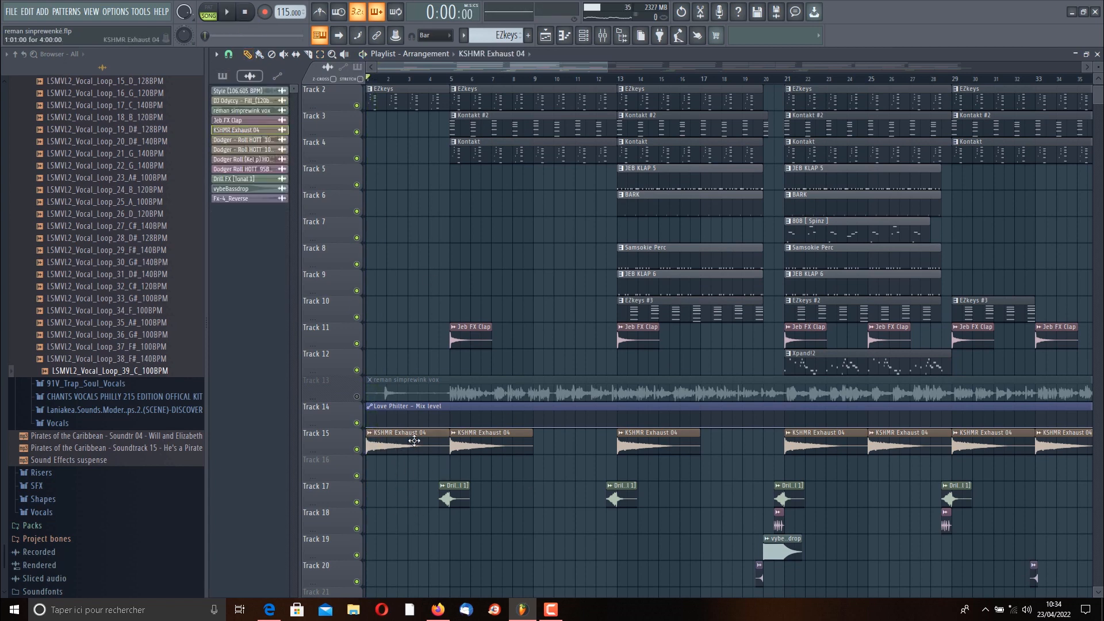
Open the sample settings of the KSHMR Exhaust 04, Drill FX [Tonal 1] and Jeb FX Clap clips in turn to examine each sound.
double_click(437, 441)
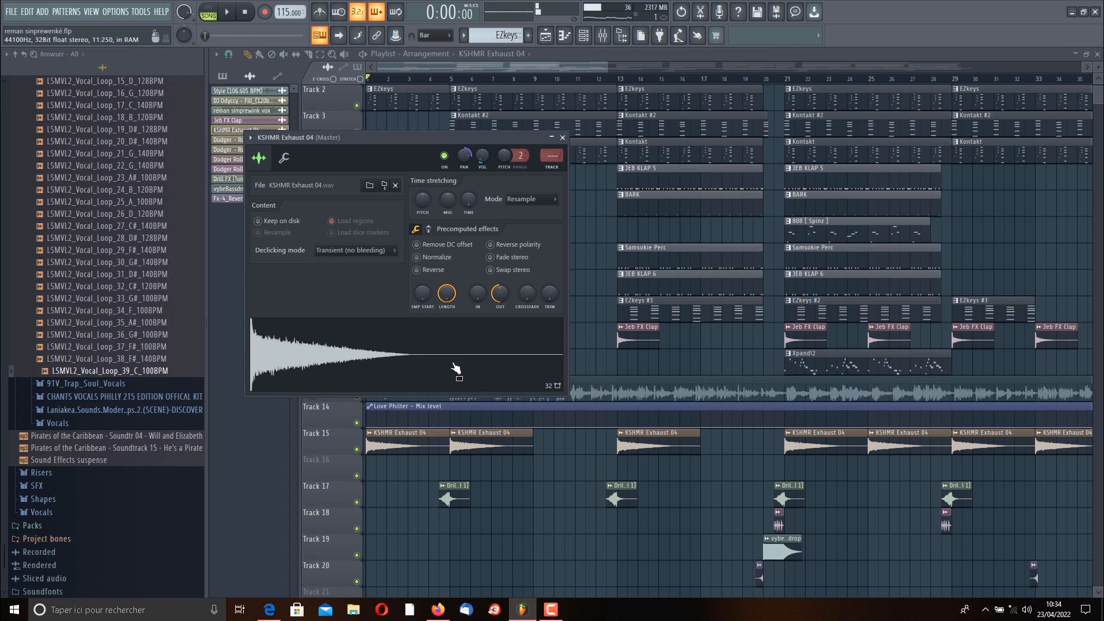
click(503, 67)
double_click(454, 499)
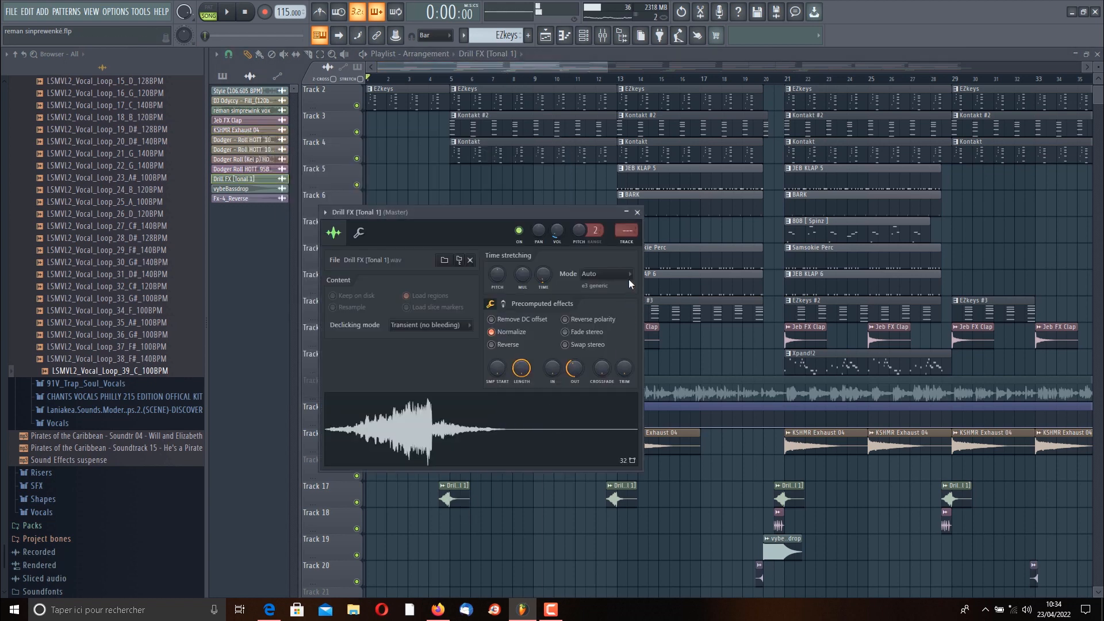
click(636, 214)
double_click(455, 336)
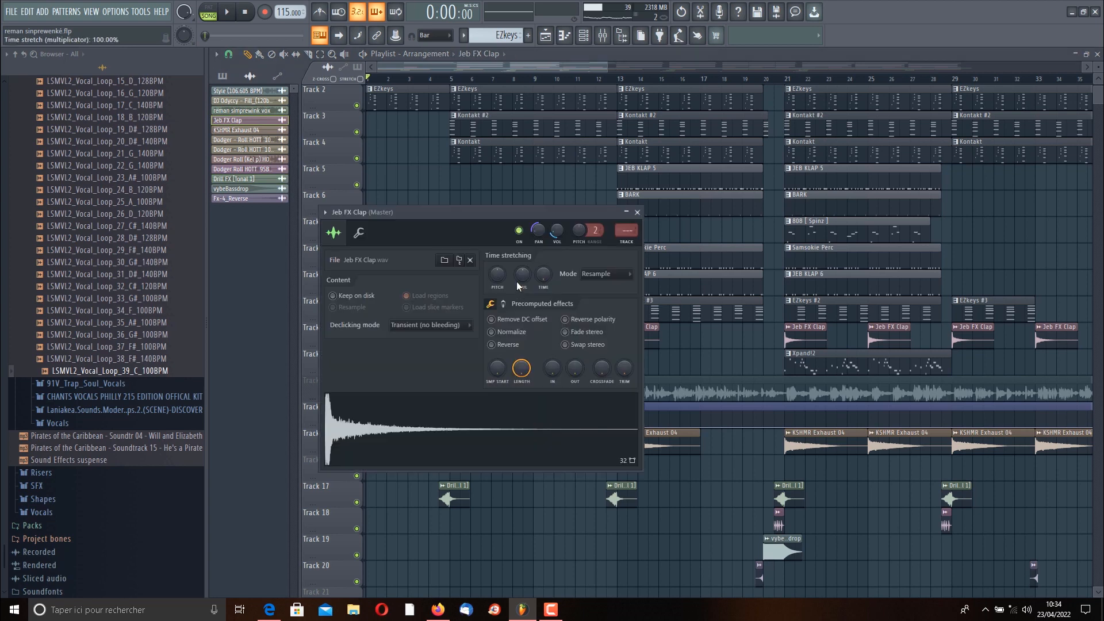
click(637, 212)
scroll(770, 517, down, 1)
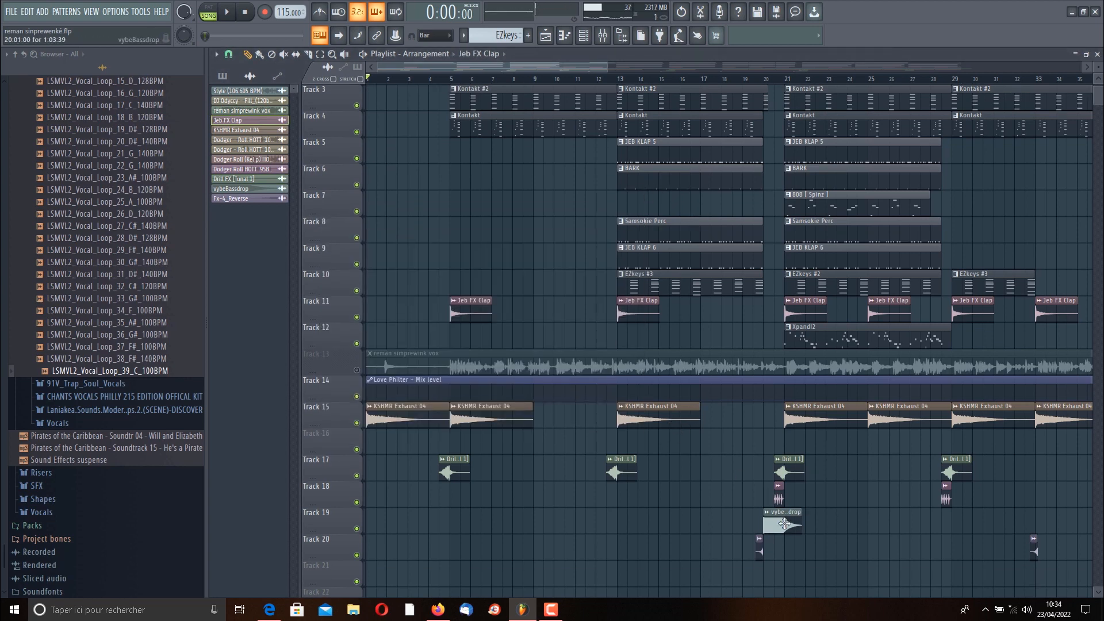
Examine the sample settings of the vybeBassdrop and Dodger Roll HOTT 95Bpm clips, preview the roll sample, and close its settings.
double_click(786, 525)
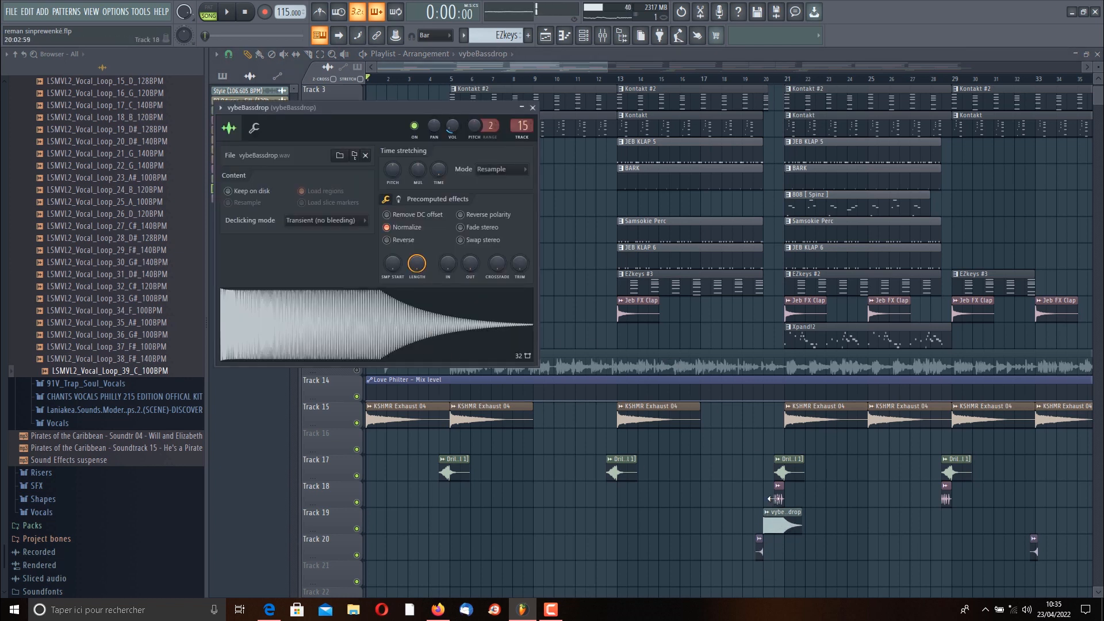
double_click(774, 498)
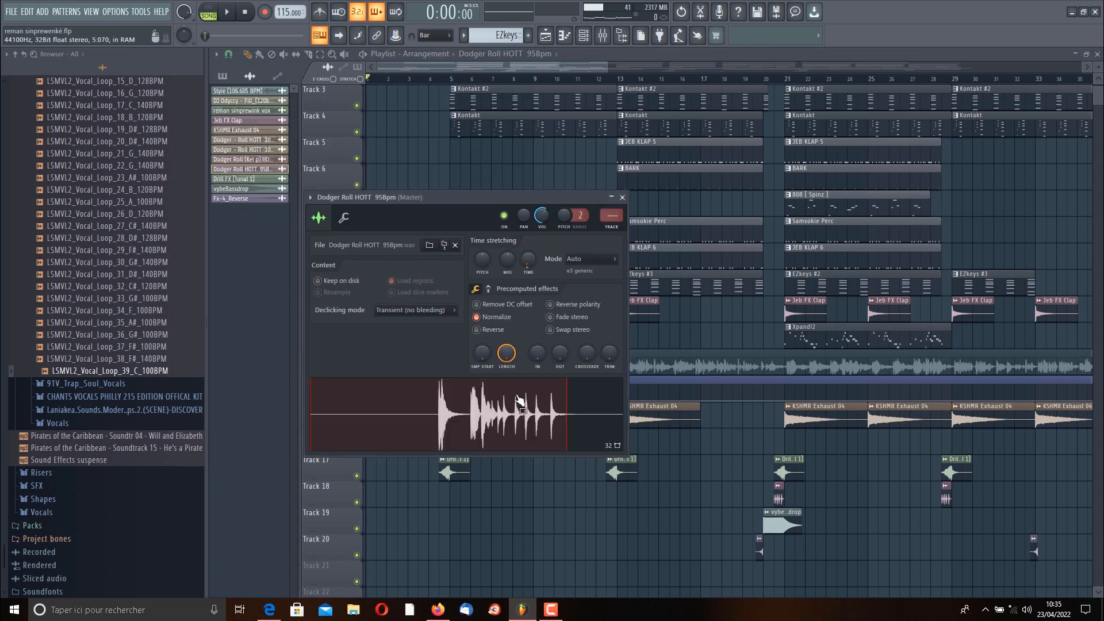
click(550, 409)
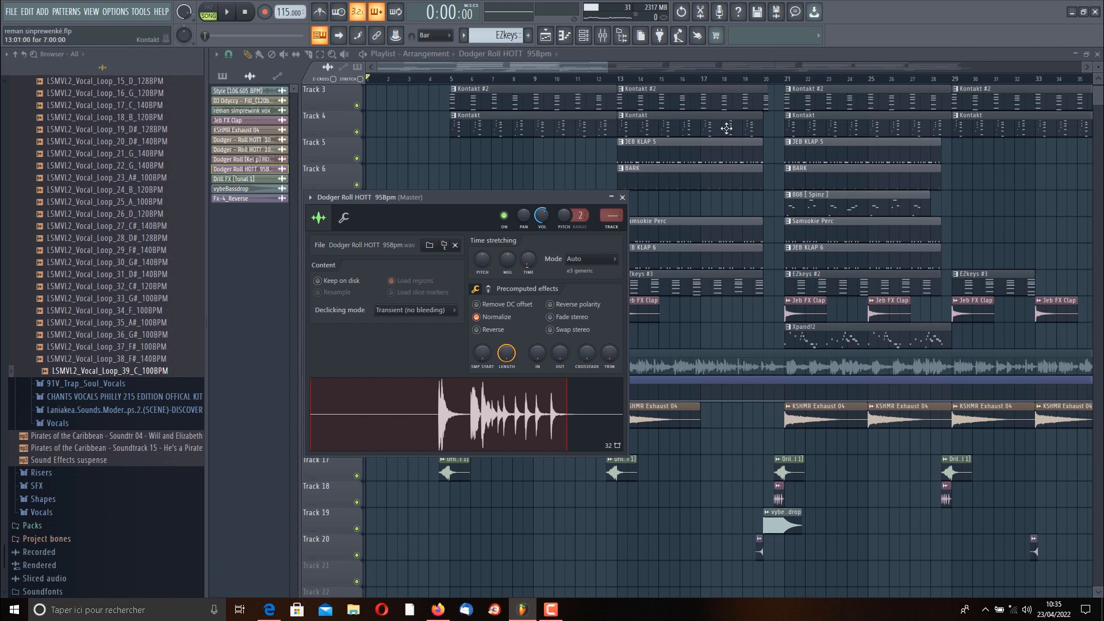
scroll(728, 129, up, 2)
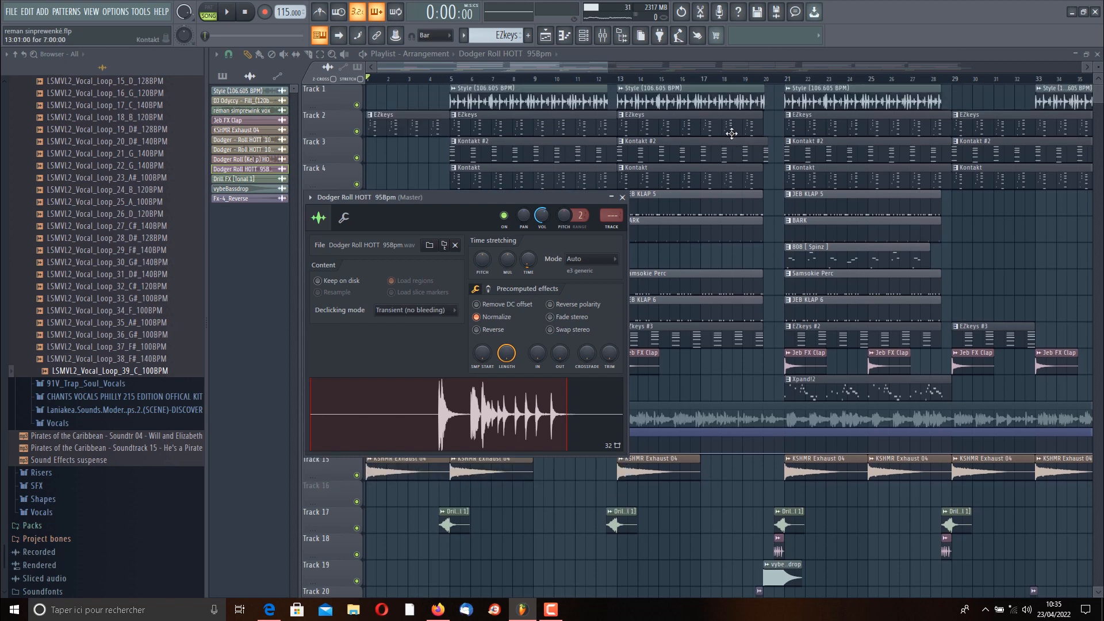
click(619, 197)
View the mixer with the Master track's effect chain and return to the playlist arrangement.
click(602, 35)
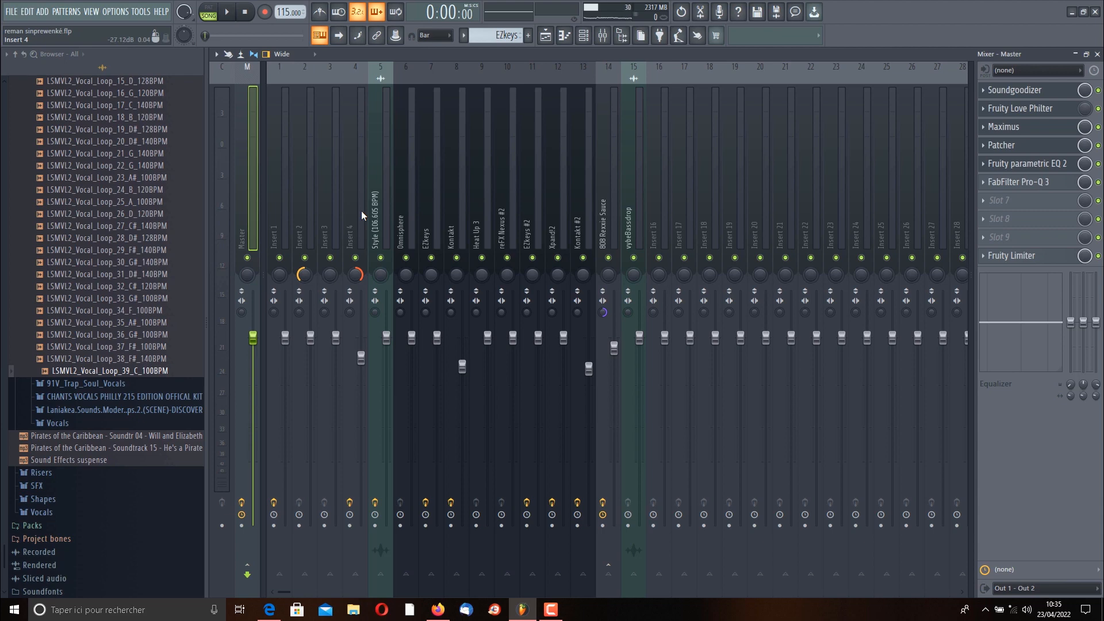
click(546, 35)
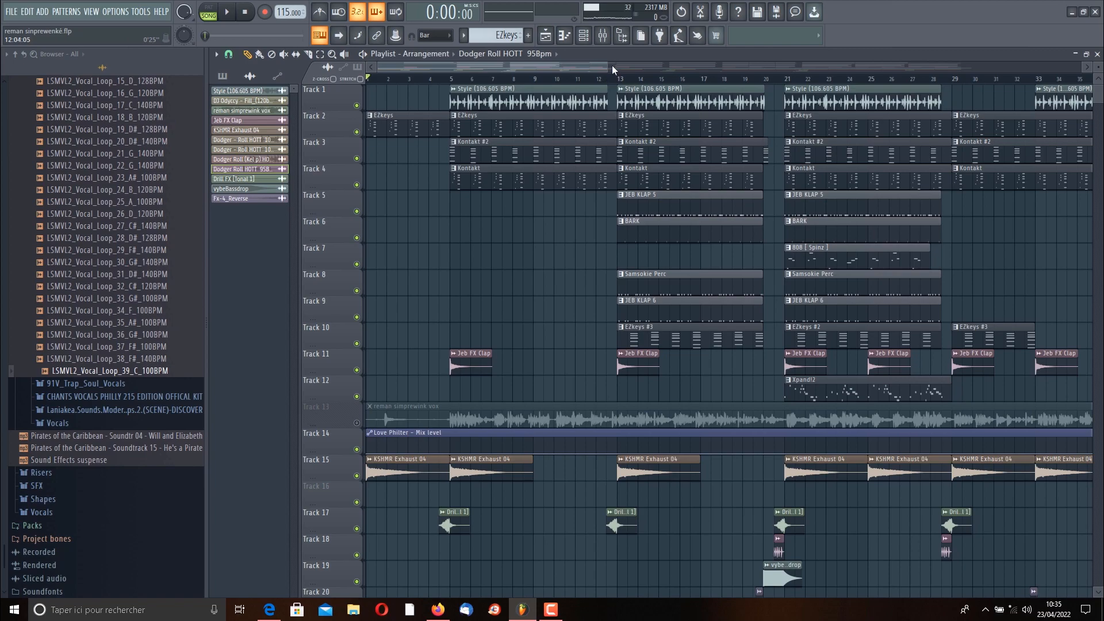
scroll(613, 69, down, 3)
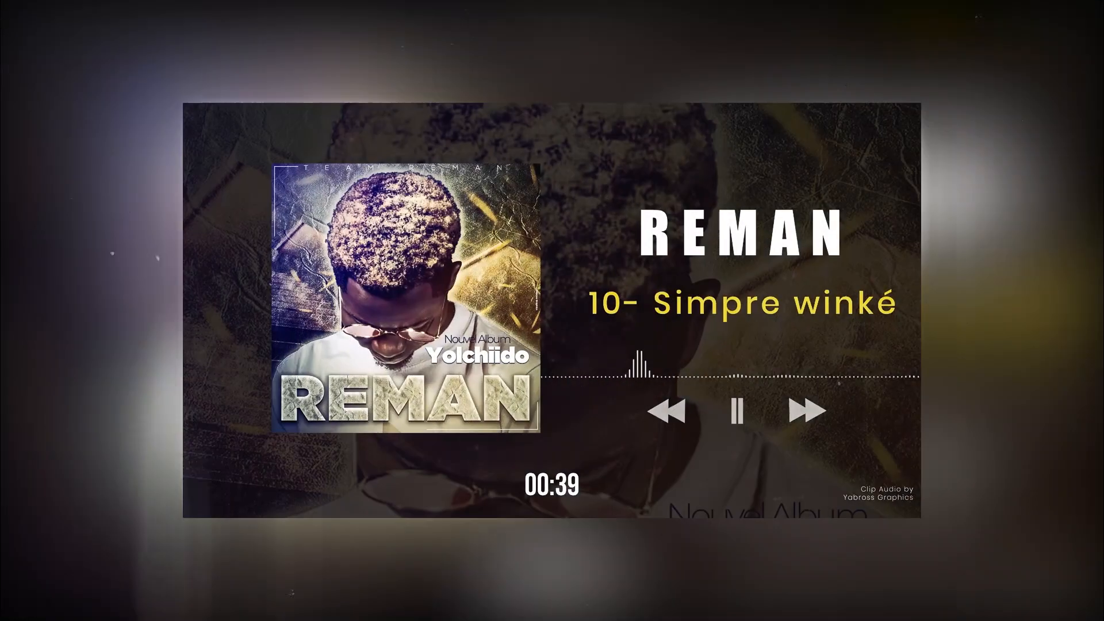